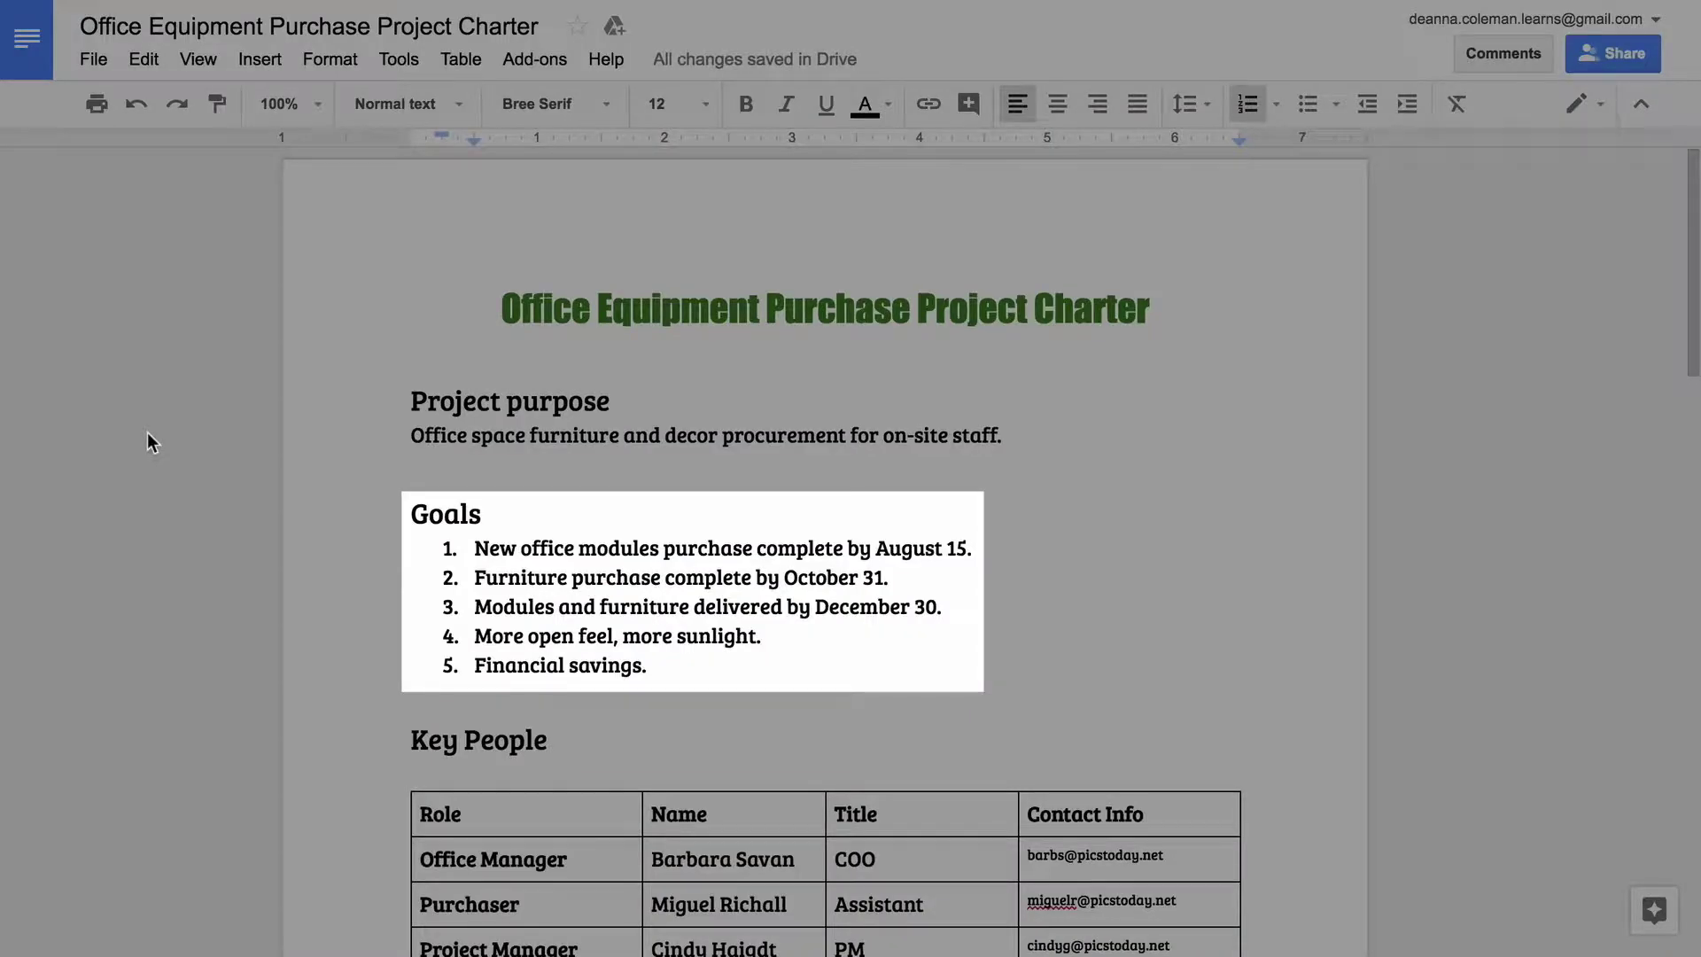
Step: Reply to the October 31 comment agreeing the week before might be better timing, with thanks
{"action": "scroll", "coordinate": [147, 432], "scroll_direction": "down", "scroll_amount": 8}
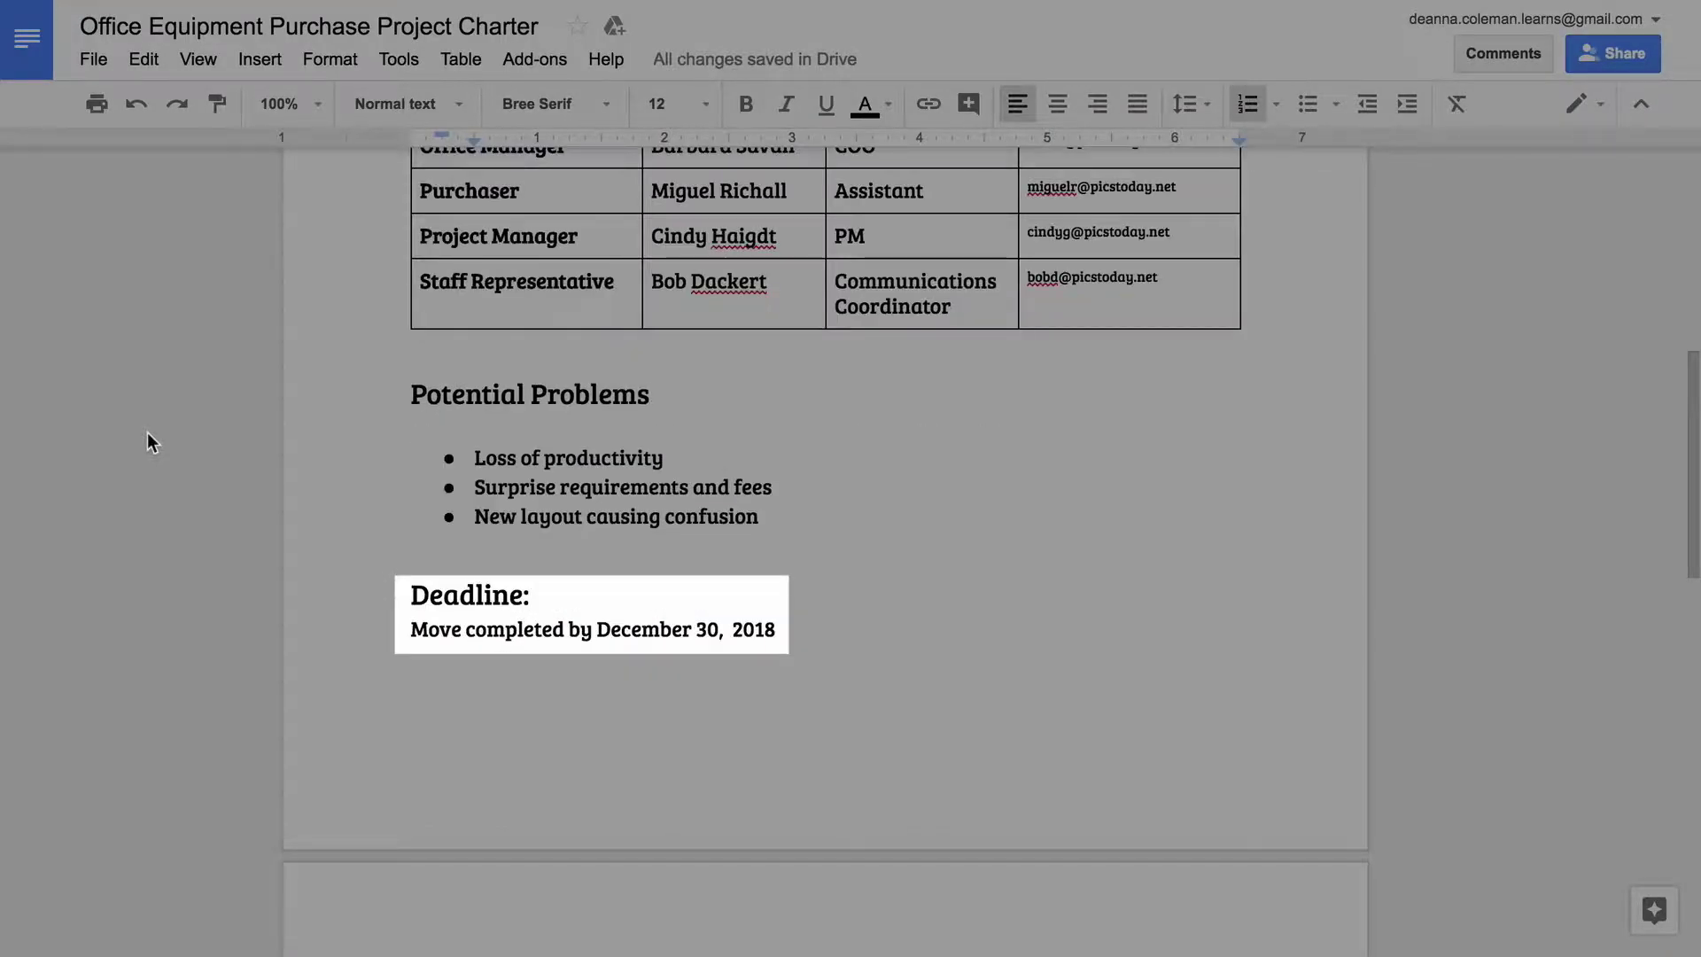
{"action": "scroll", "coordinate": [147, 432], "scroll_direction": "down", "scroll_amount": 6}
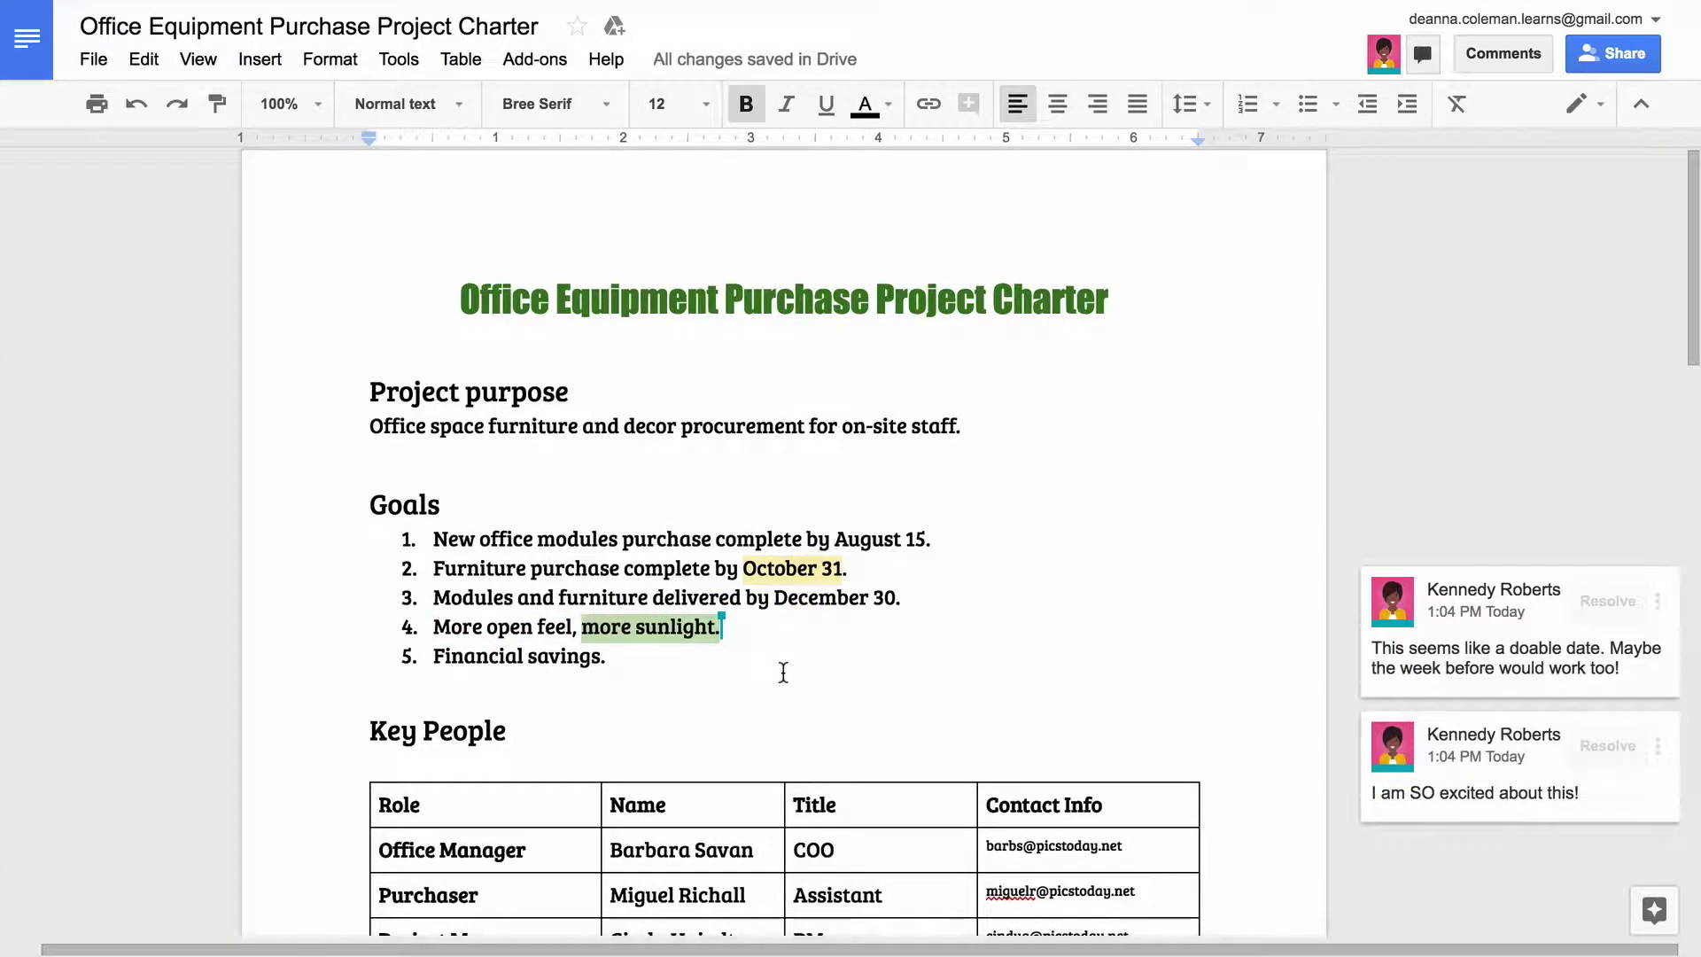
{"action": "left_click", "coordinate": [1385, 699]}
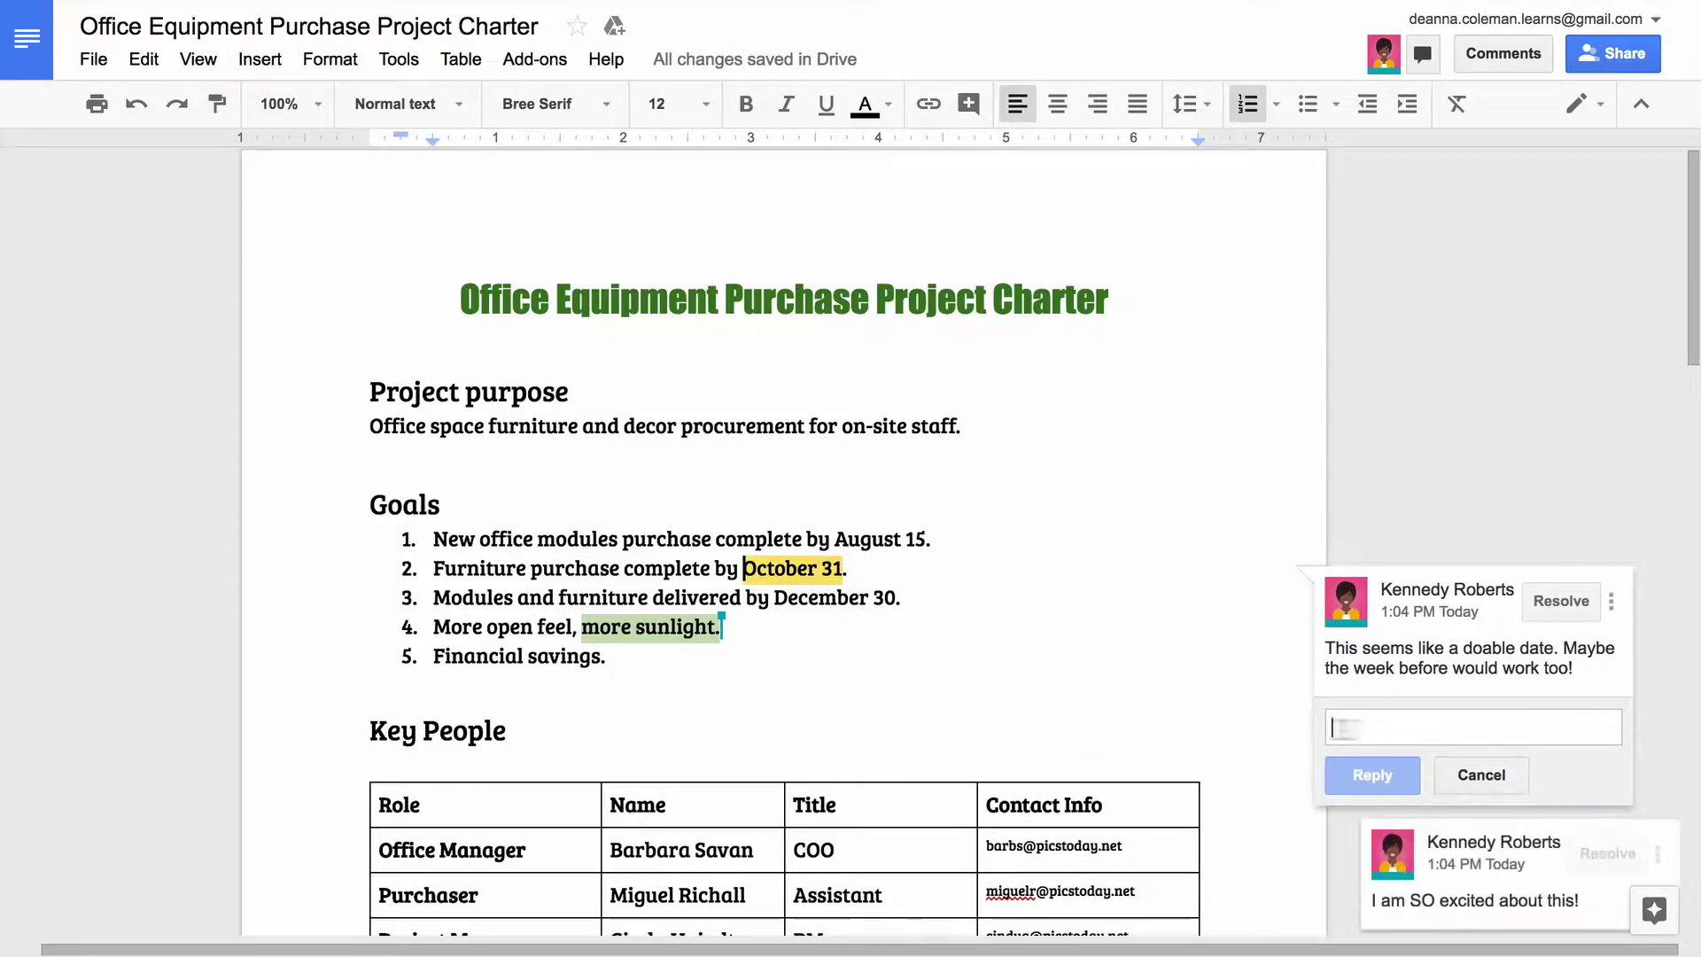
{"action": "type", "text": "Yeah, I agree. The week before might be bett"}
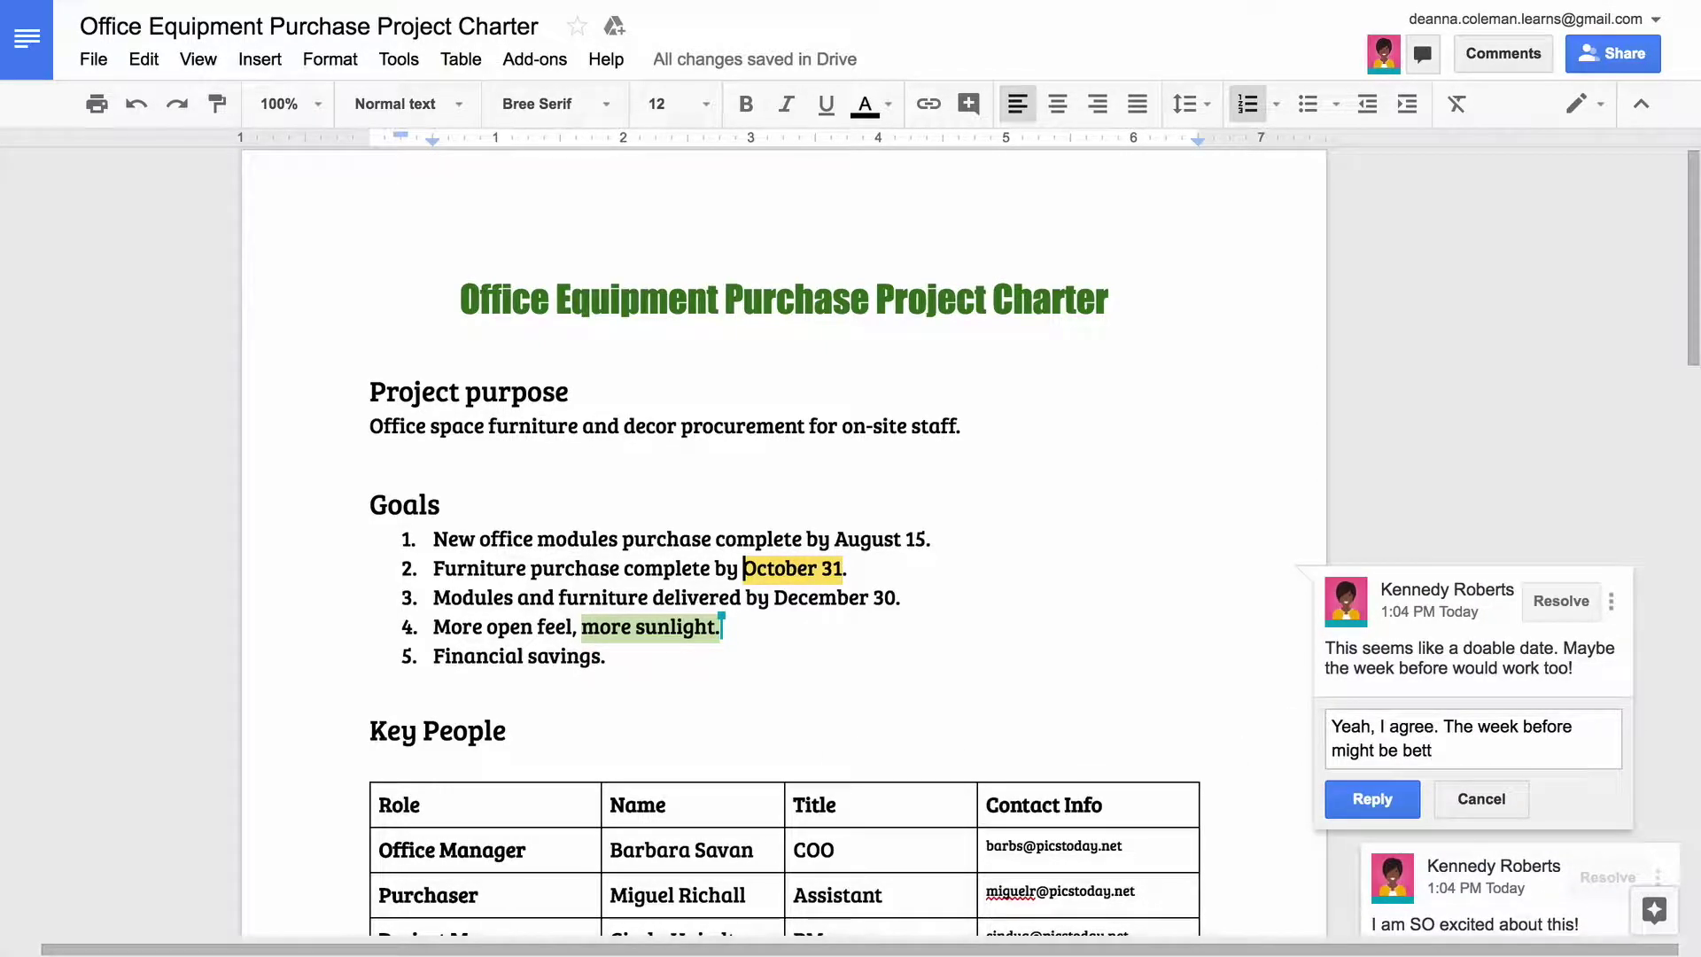
{"action": "type", "text": "er timing anyways. Thanks Kennedy!"}
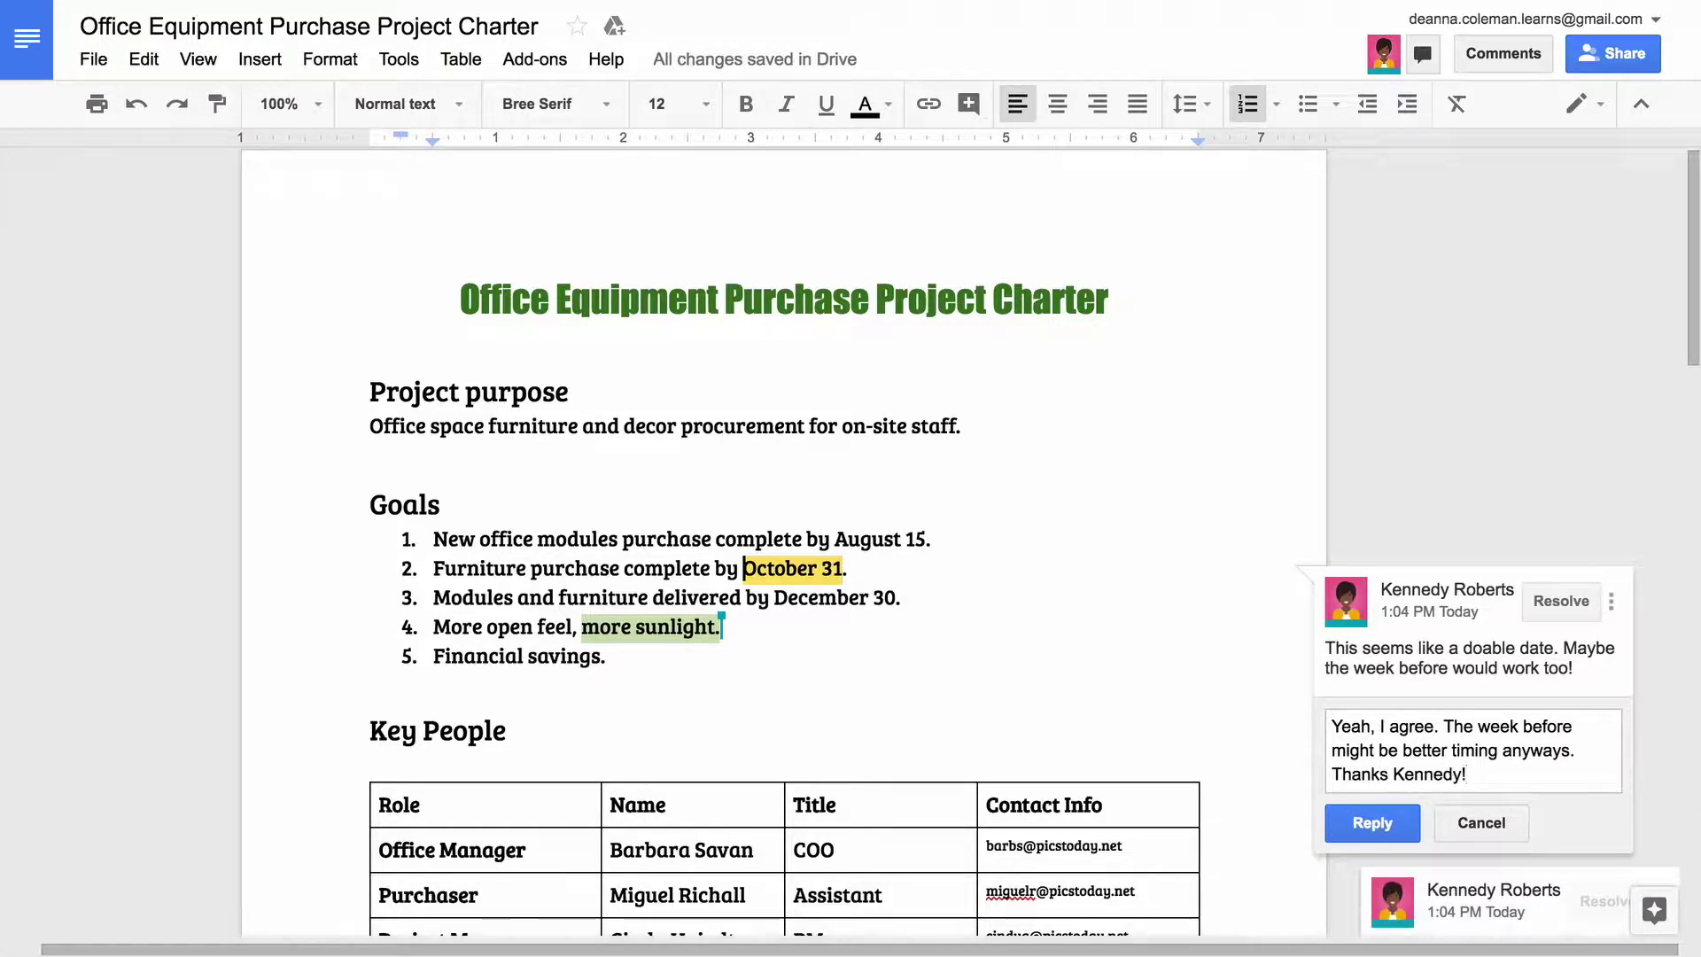
{"action": "left_click", "coordinate": [1372, 823]}
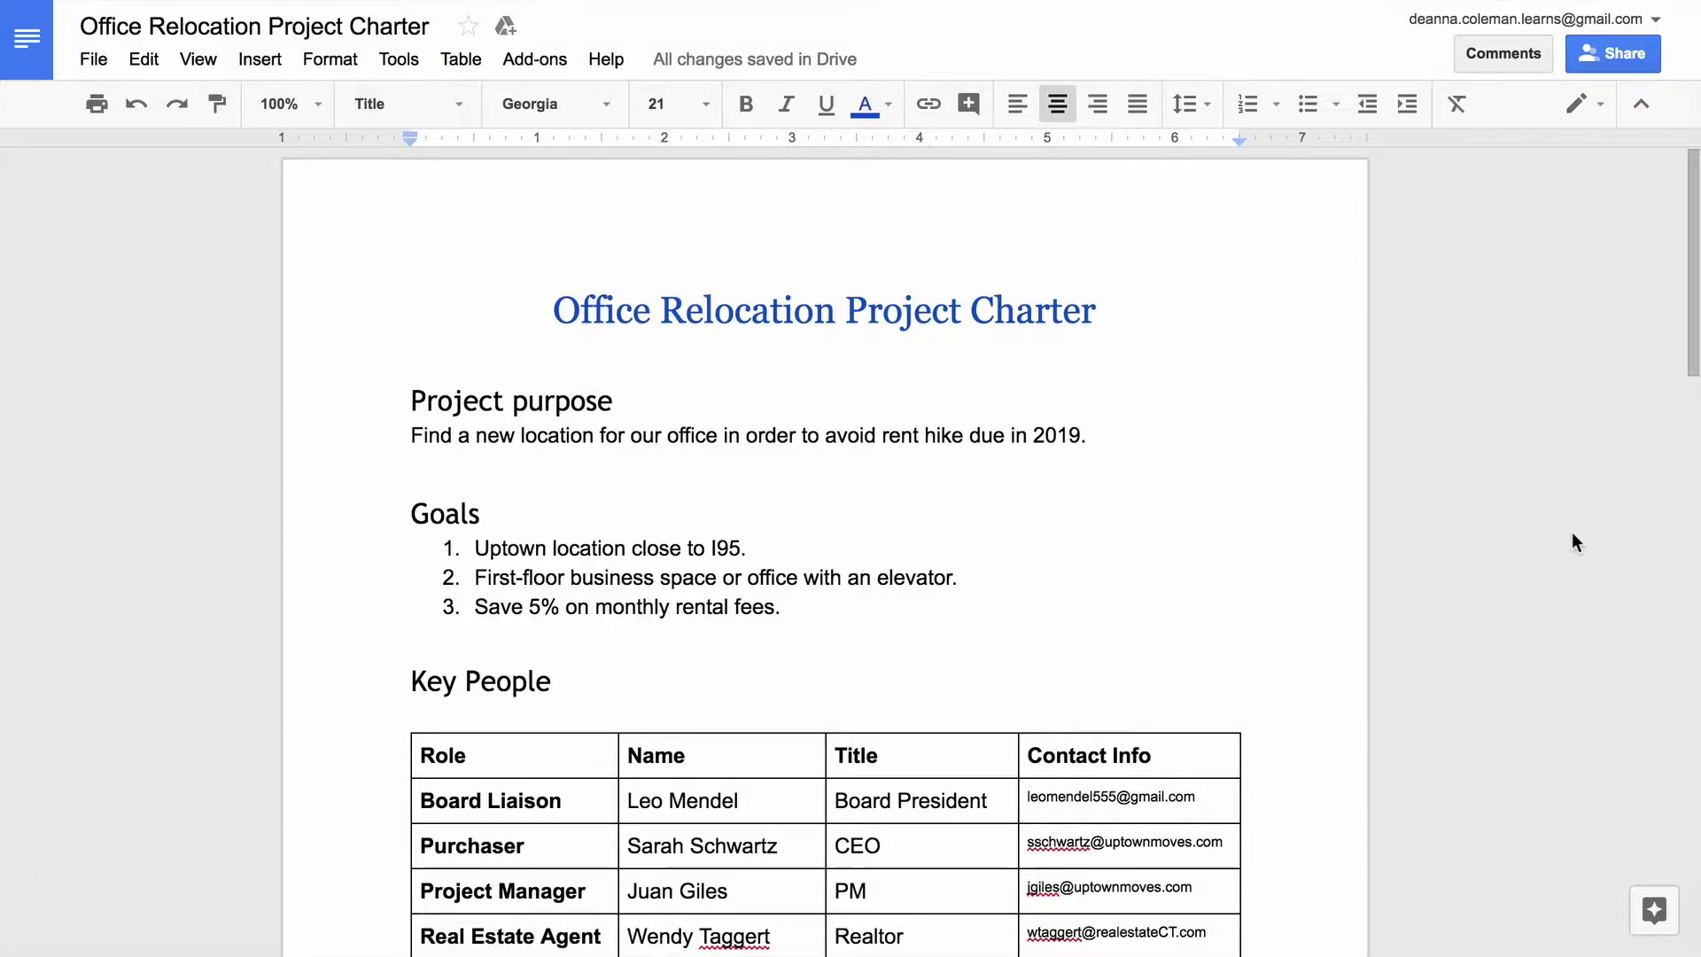
{"action": "scroll", "coordinate": [1571, 534], "scroll_direction": "down", "scroll_amount": 1}
{"action": "scroll", "coordinate": [1572, 535], "scroll_direction": "down", "scroll_amount": 3}
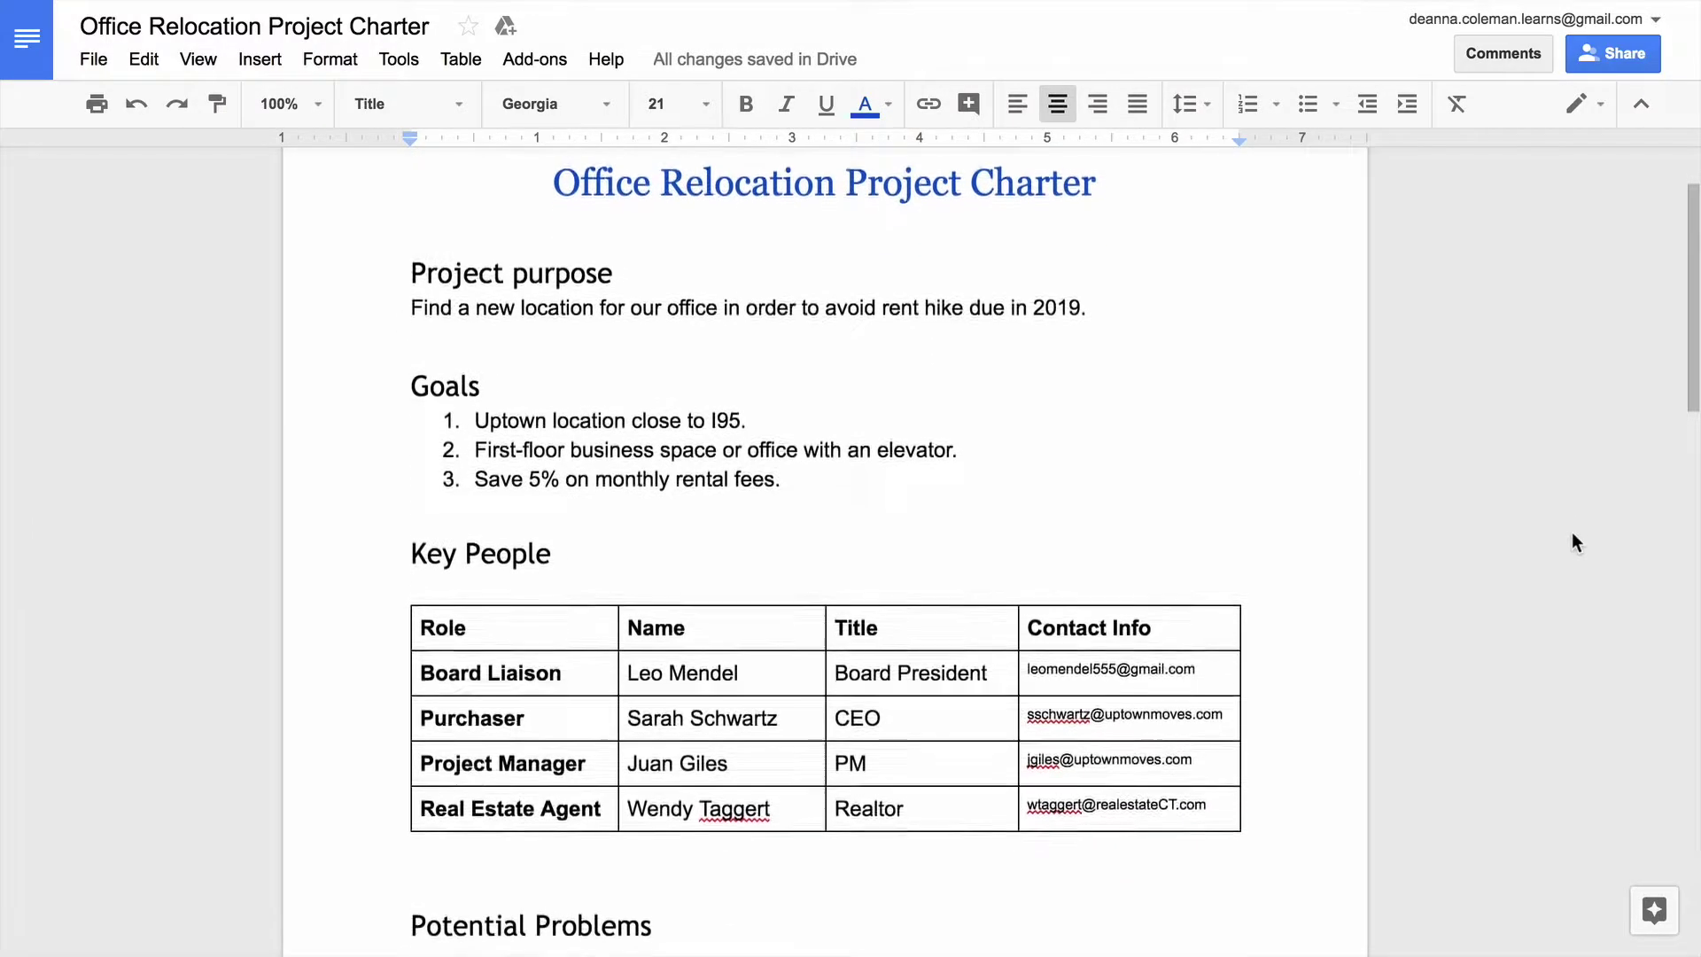
{"action": "scroll", "coordinate": [1572, 534], "scroll_direction": "down", "scroll_amount": 2}
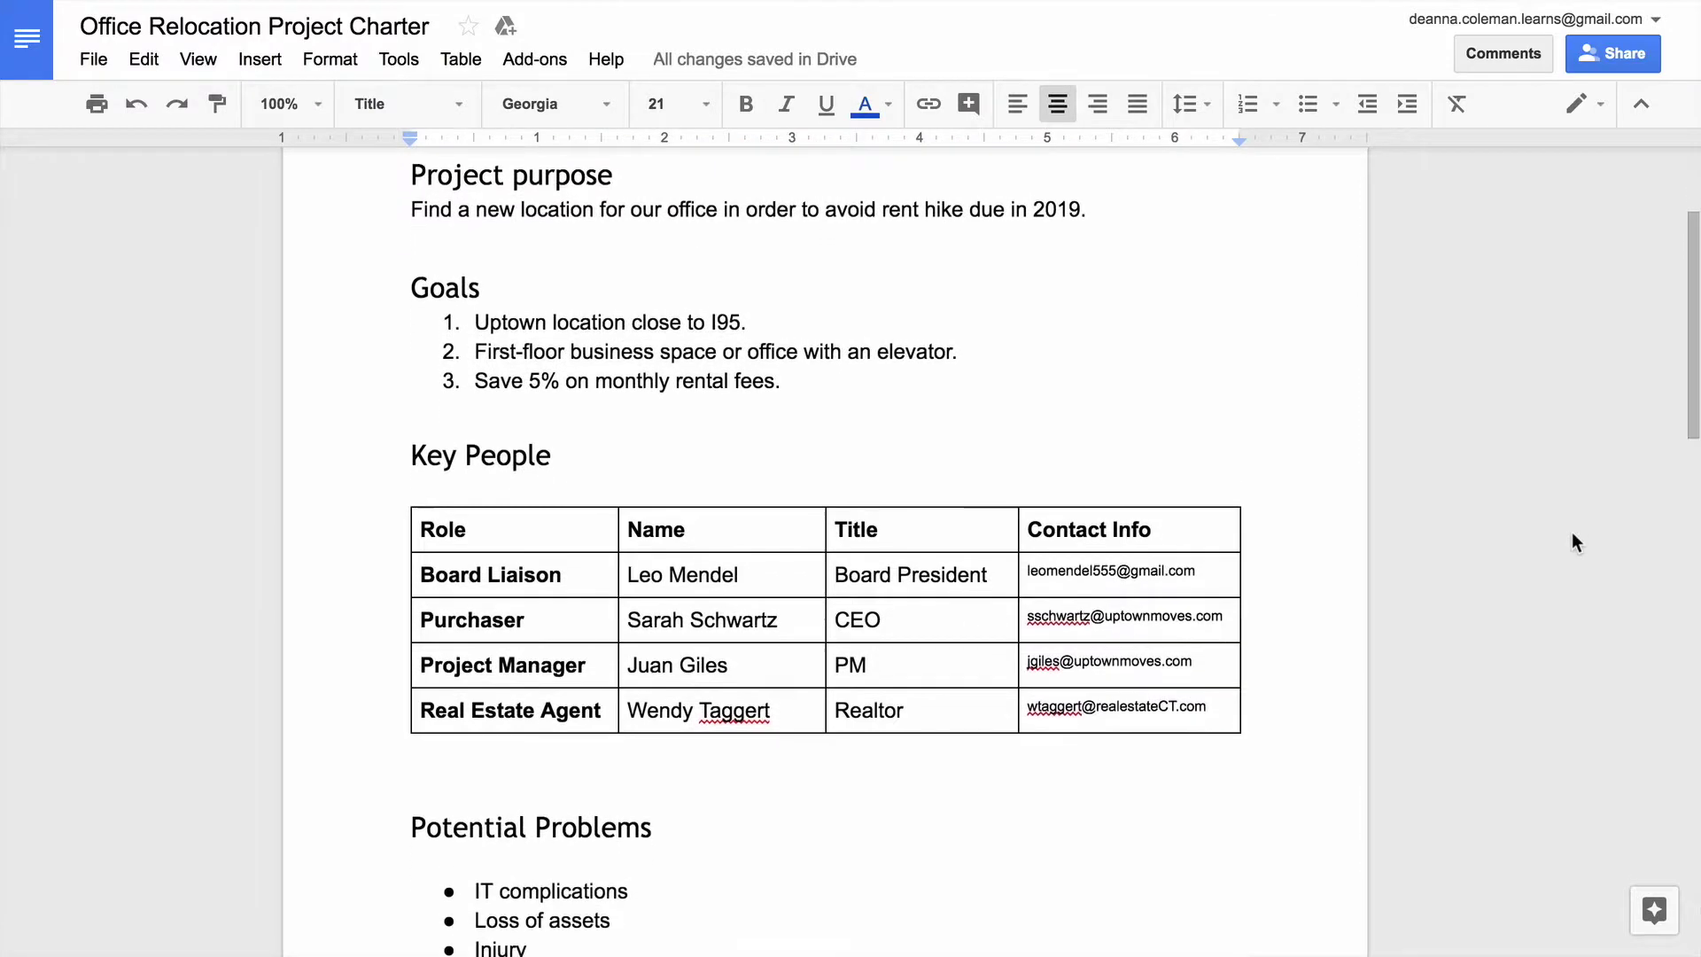
{"action": "scroll", "coordinate": [1571, 533], "scroll_direction": "down", "scroll_amount": 2}
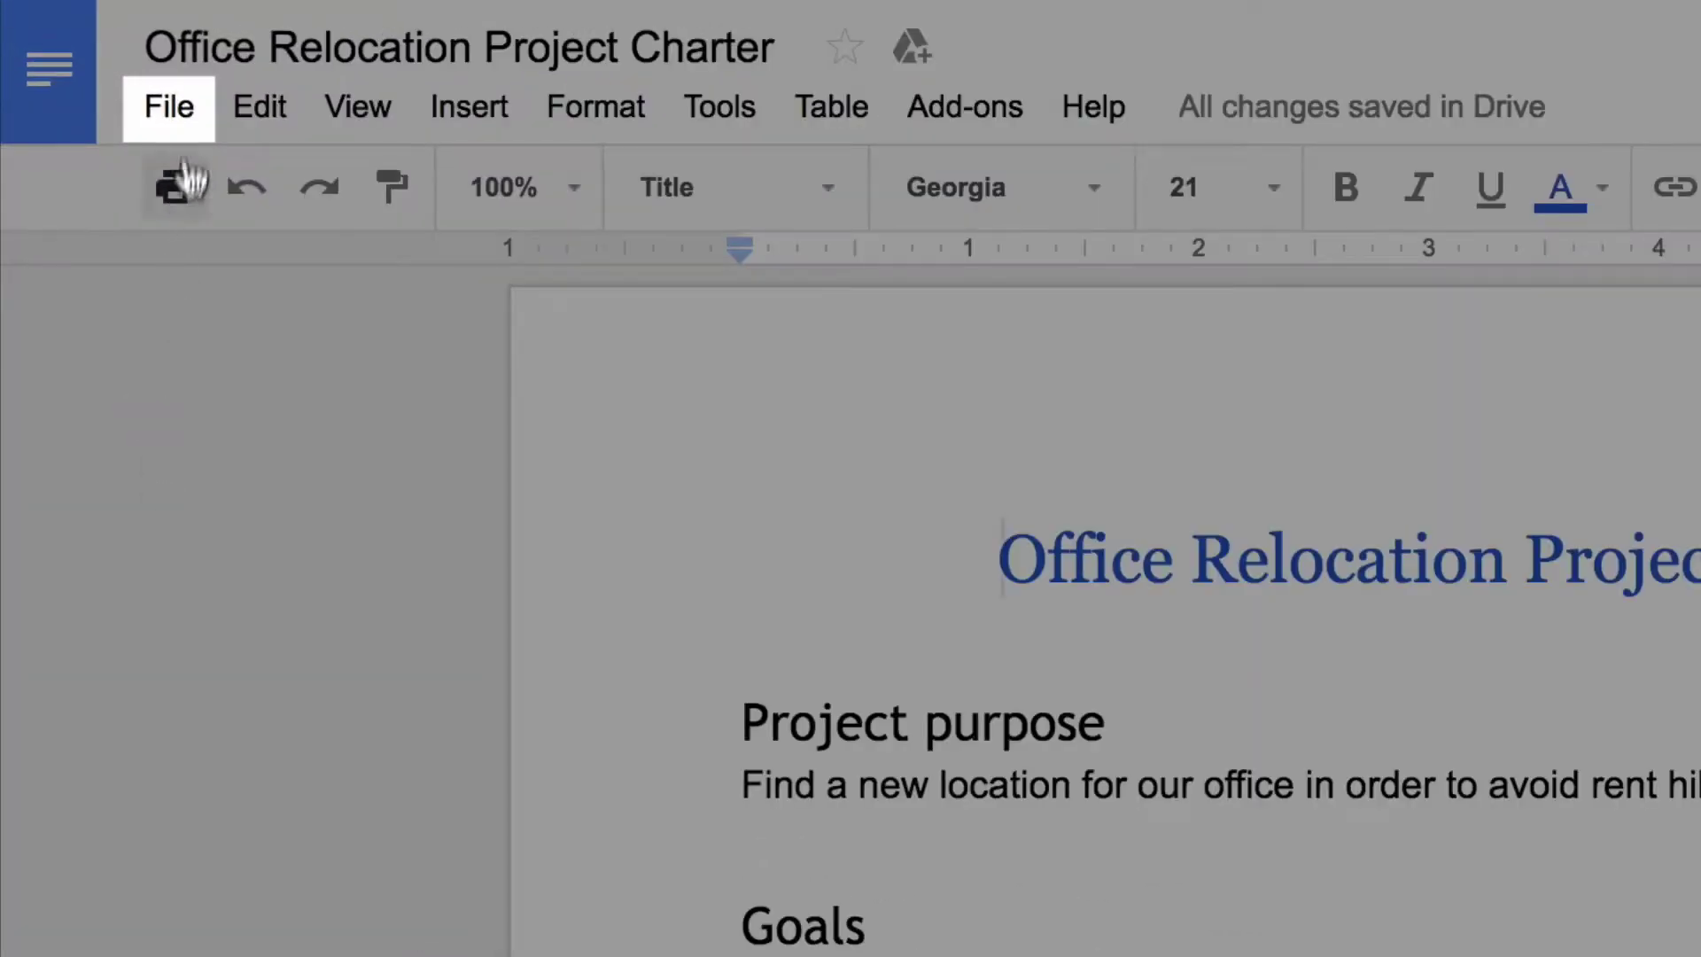
Step: Add the collaborator's e-mail address as a recipient in the charter's sharing settings
{"action": "left_click", "coordinate": [102, 65]}
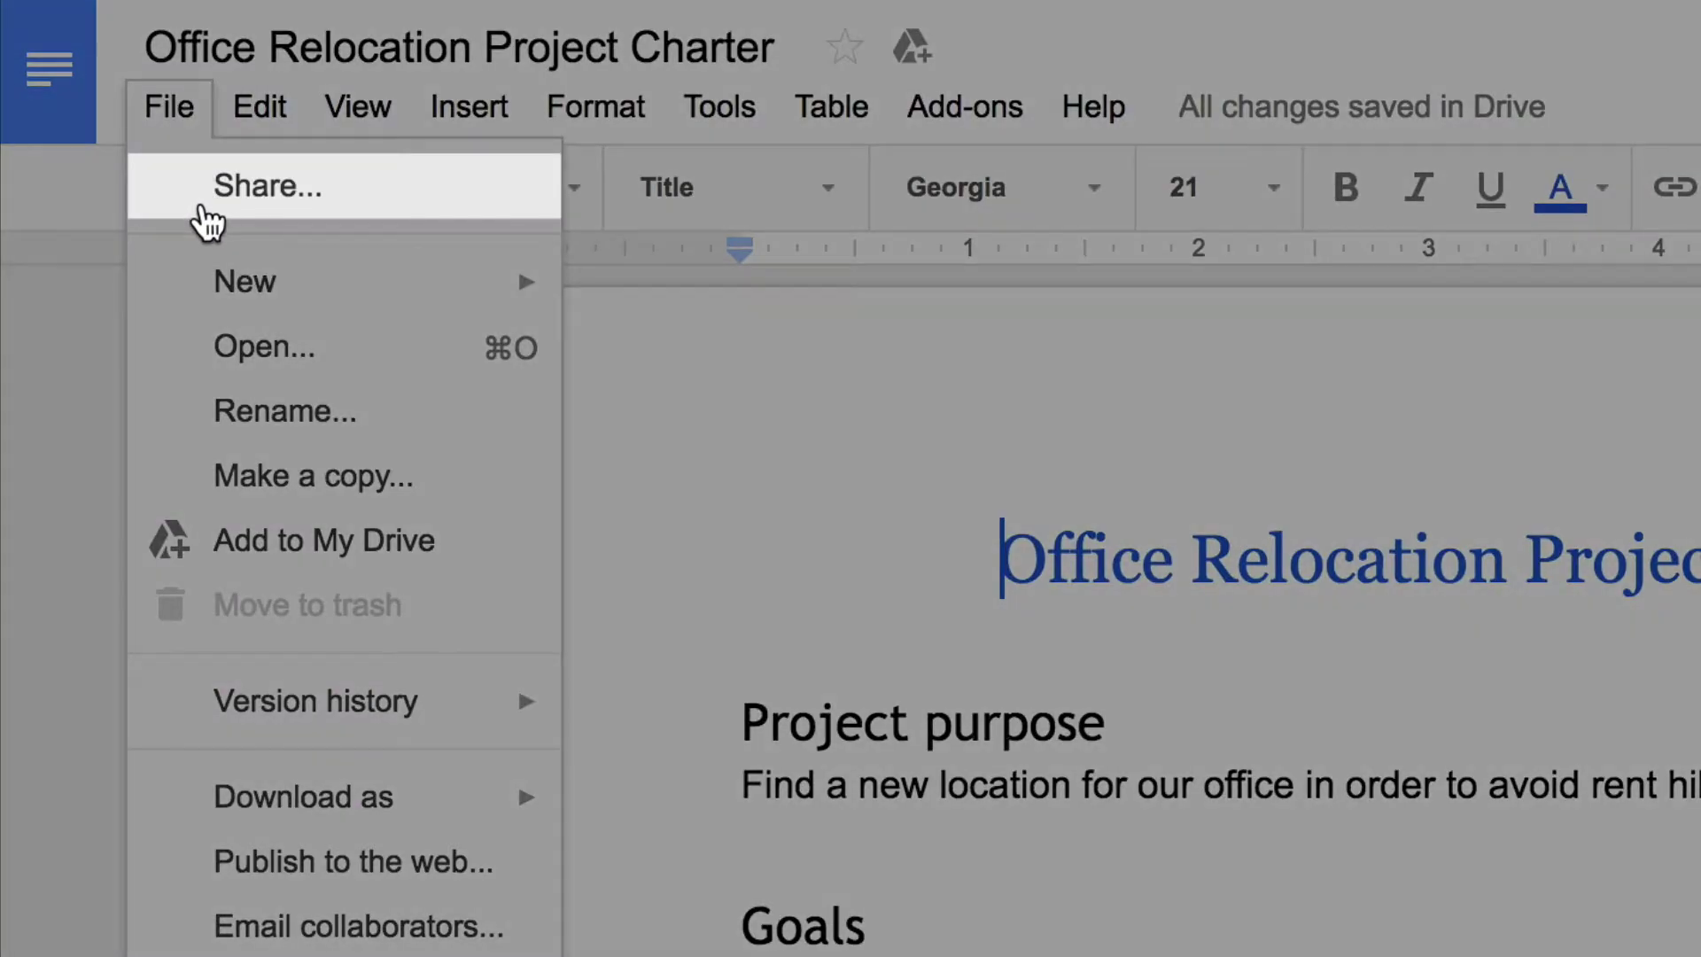
{"action": "left_click", "coordinate": [202, 209]}
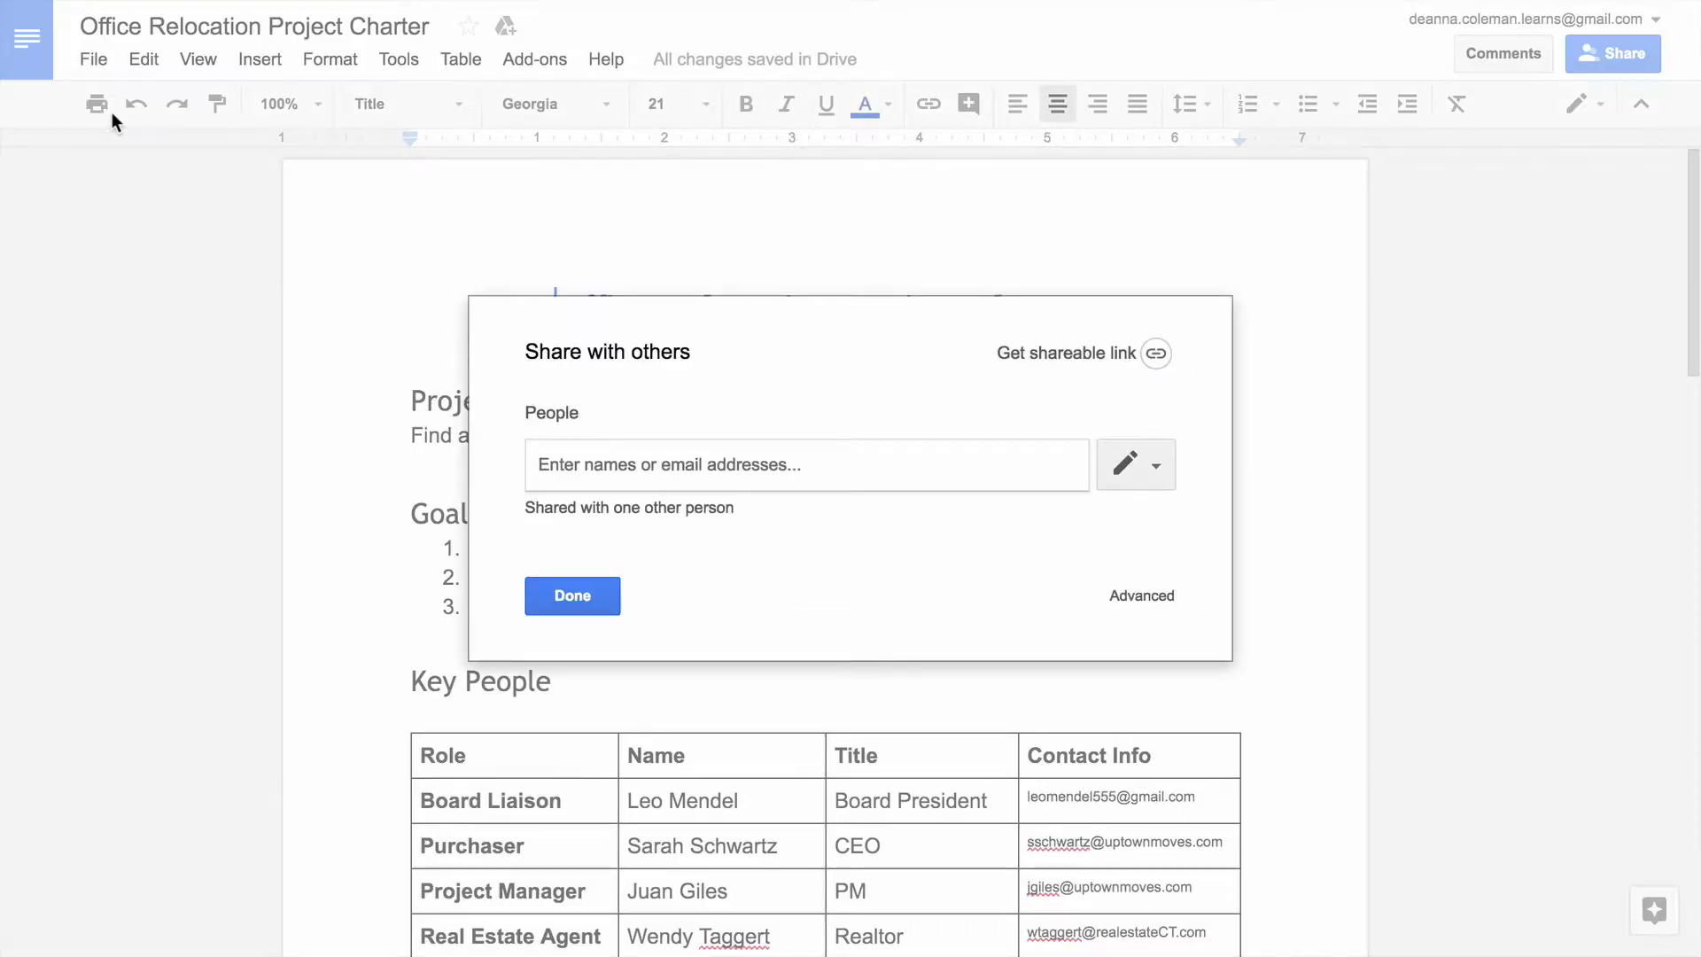
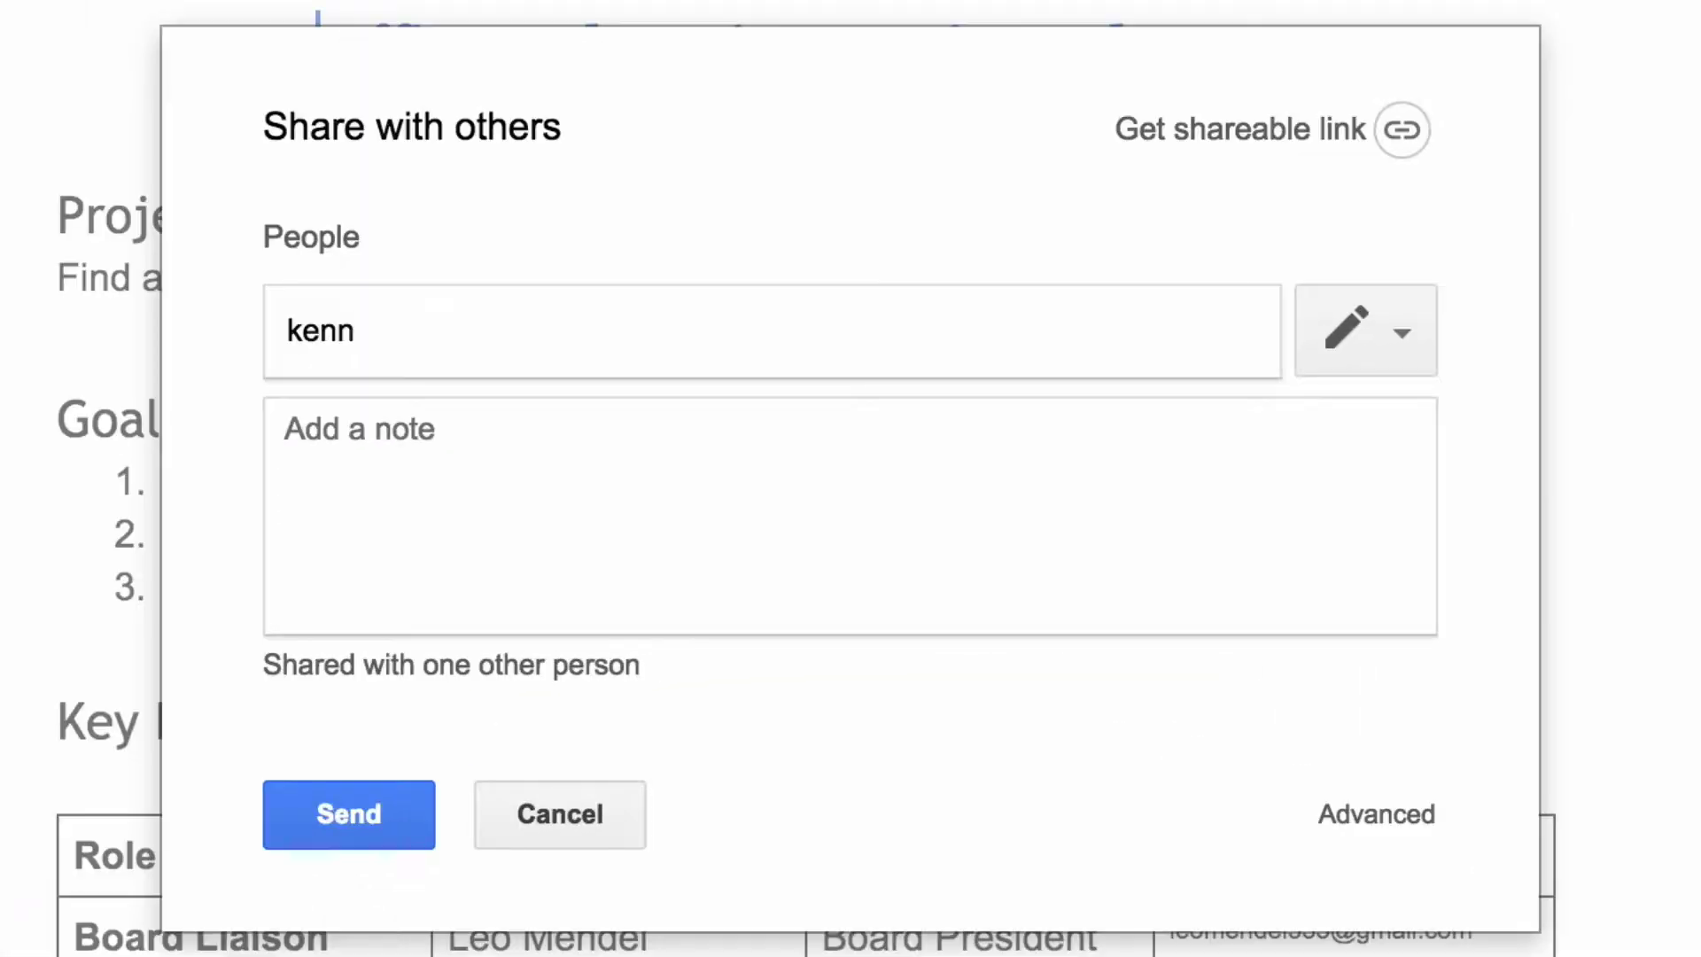
{"action": "key", "text": "Return"}
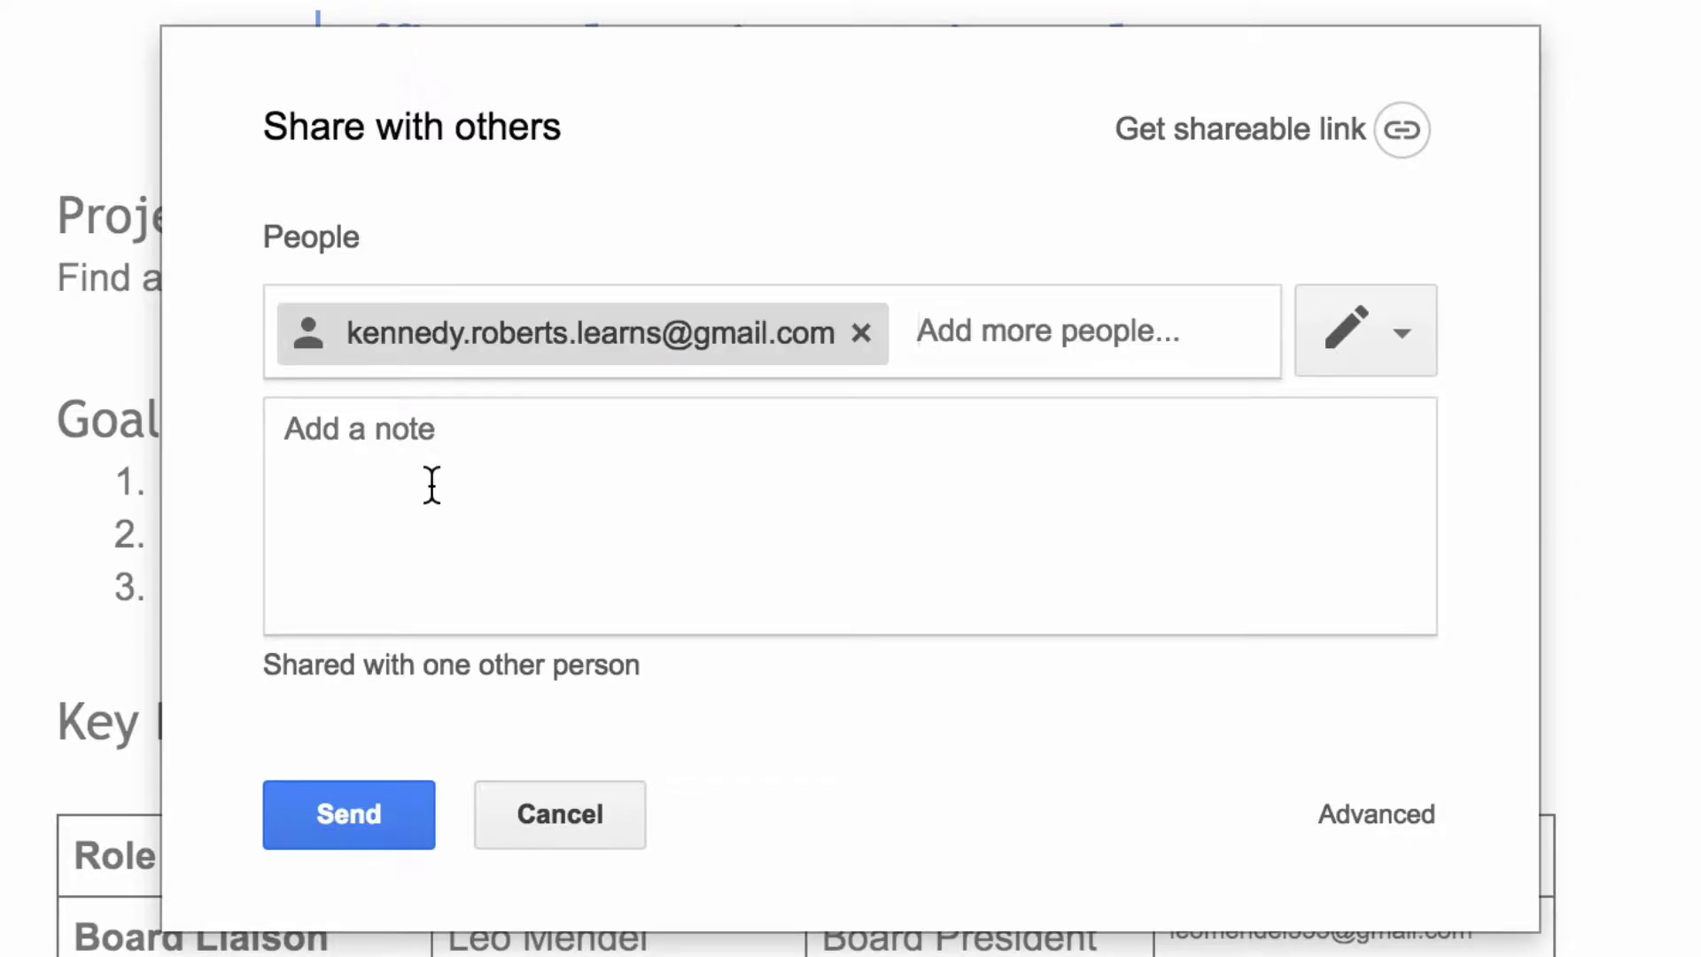
Step: Write a greeting note asking them to review the project plan and send any feedback, then send it
{"action": "left_click", "coordinate": [431, 483]}
{"action": "type", "text": "Hello Kennedy,"}
{"action": "key", "text": "Return"}
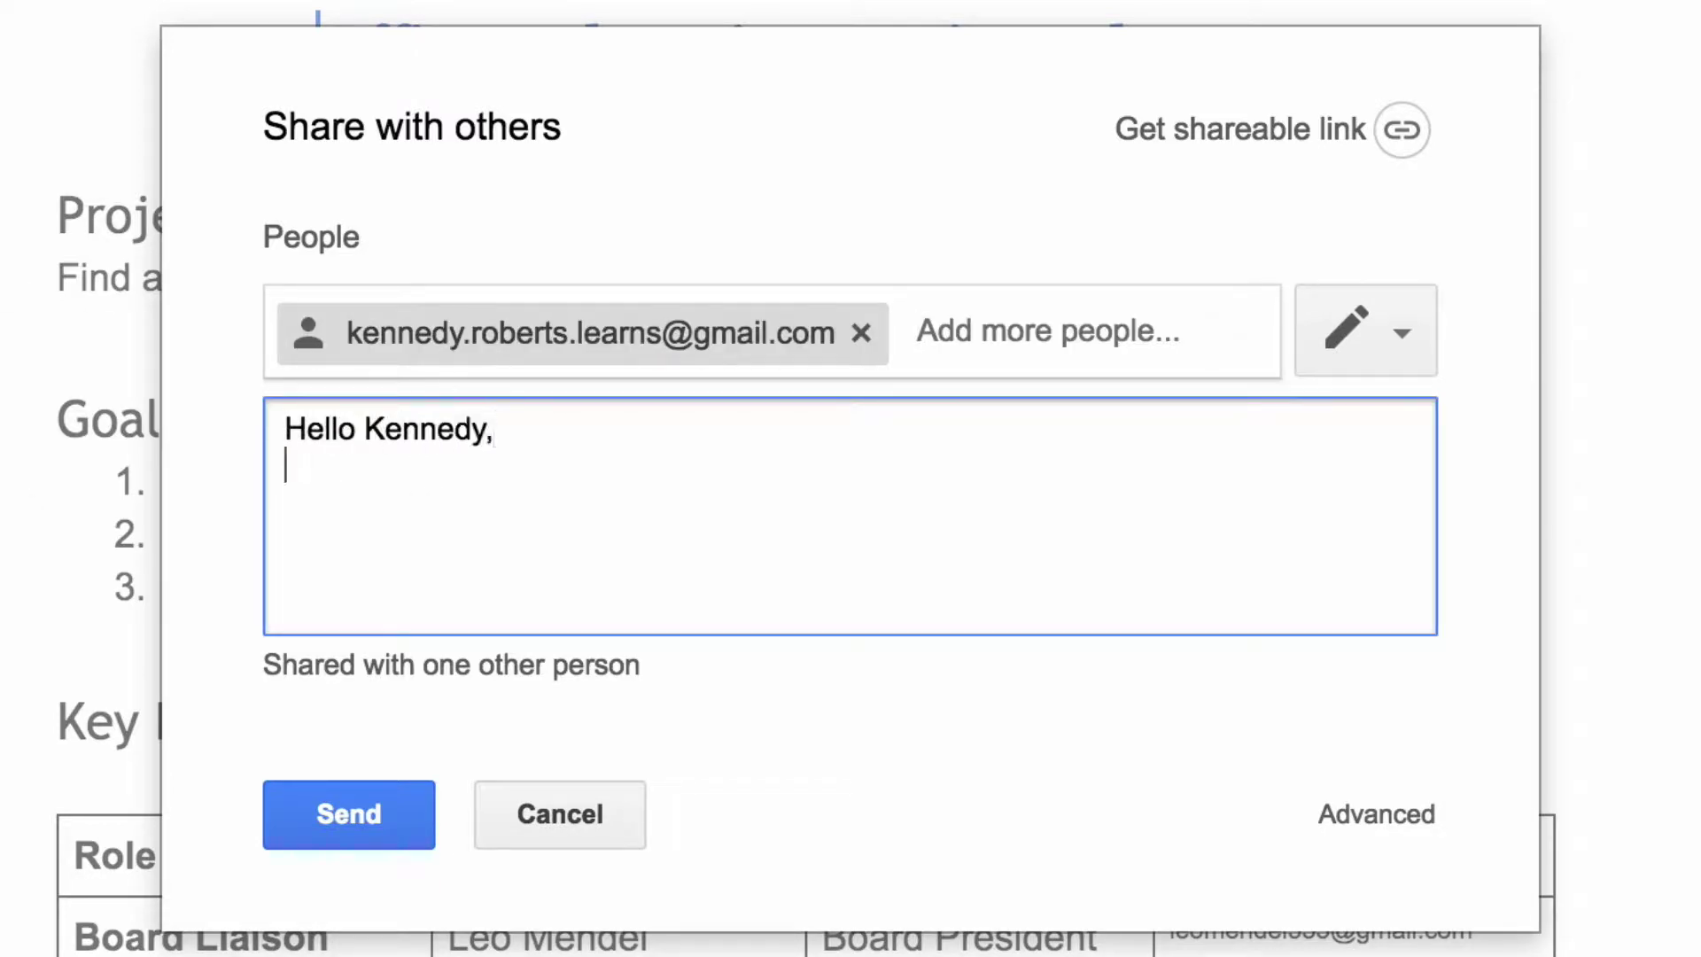
{"action": "type", "text": "Please review this project plan, and let me know if you have any feedback."}
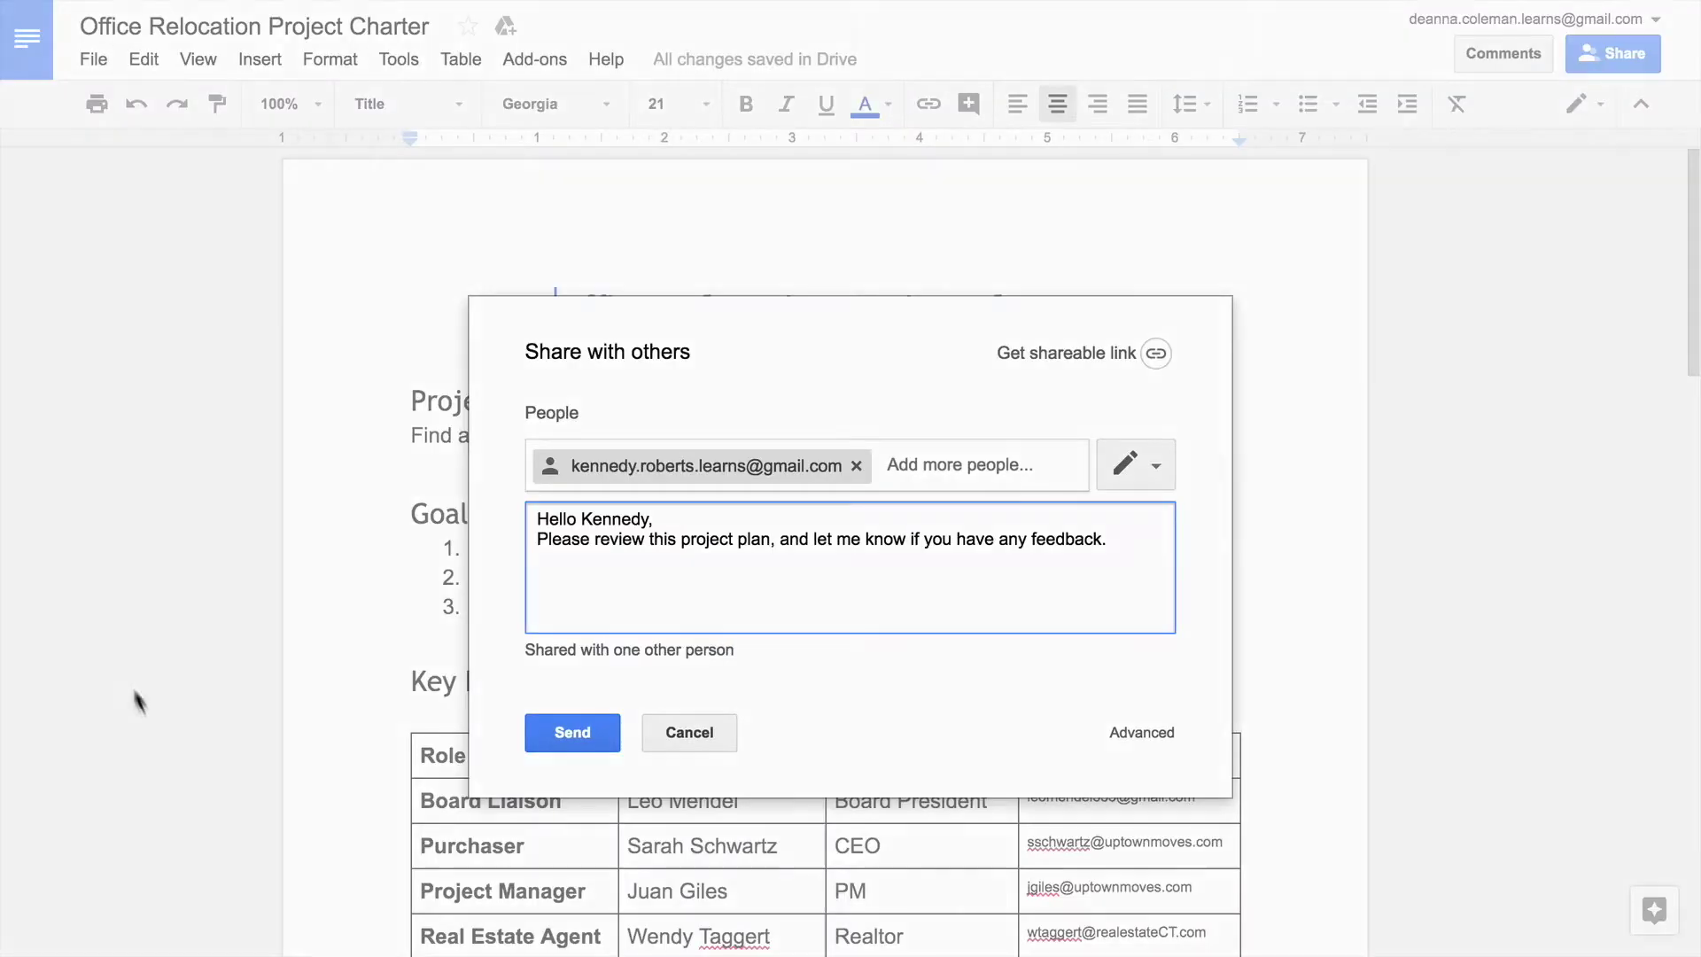
{"action": "left_click", "coordinate": [354, 828]}
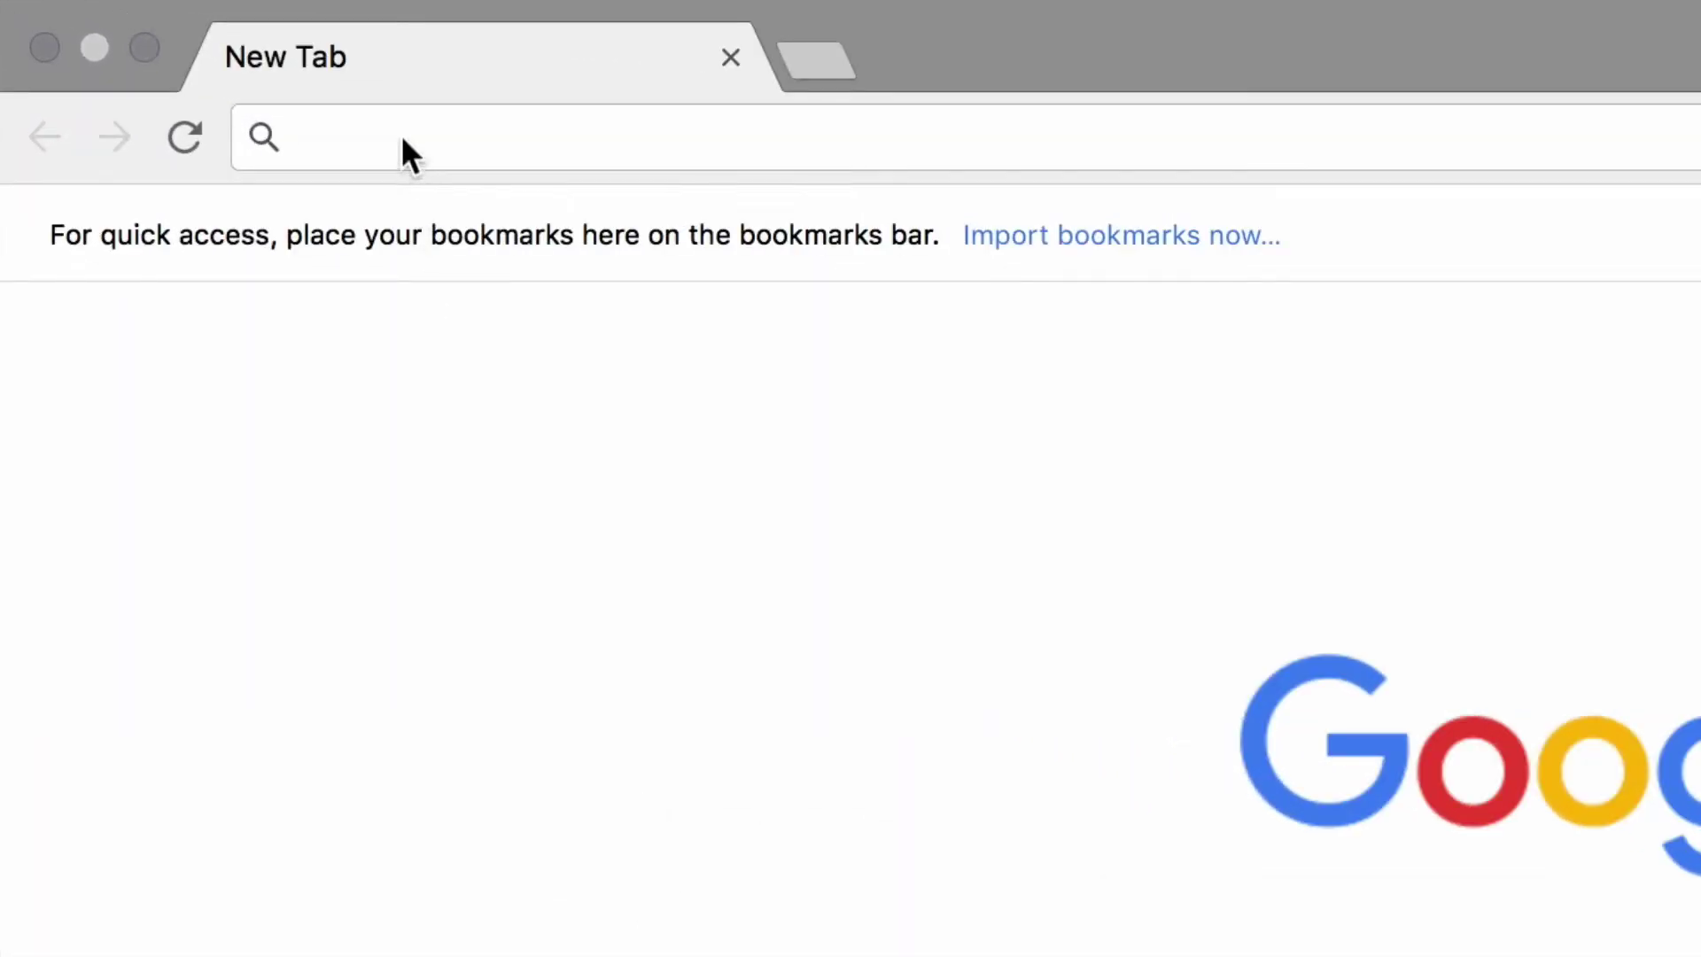
Step: Load the Google home page from the new tab and go to Drive from the Google apps grid
{"action": "left_click", "coordinate": [403, 137]}
{"action": "type", "text": "google"}
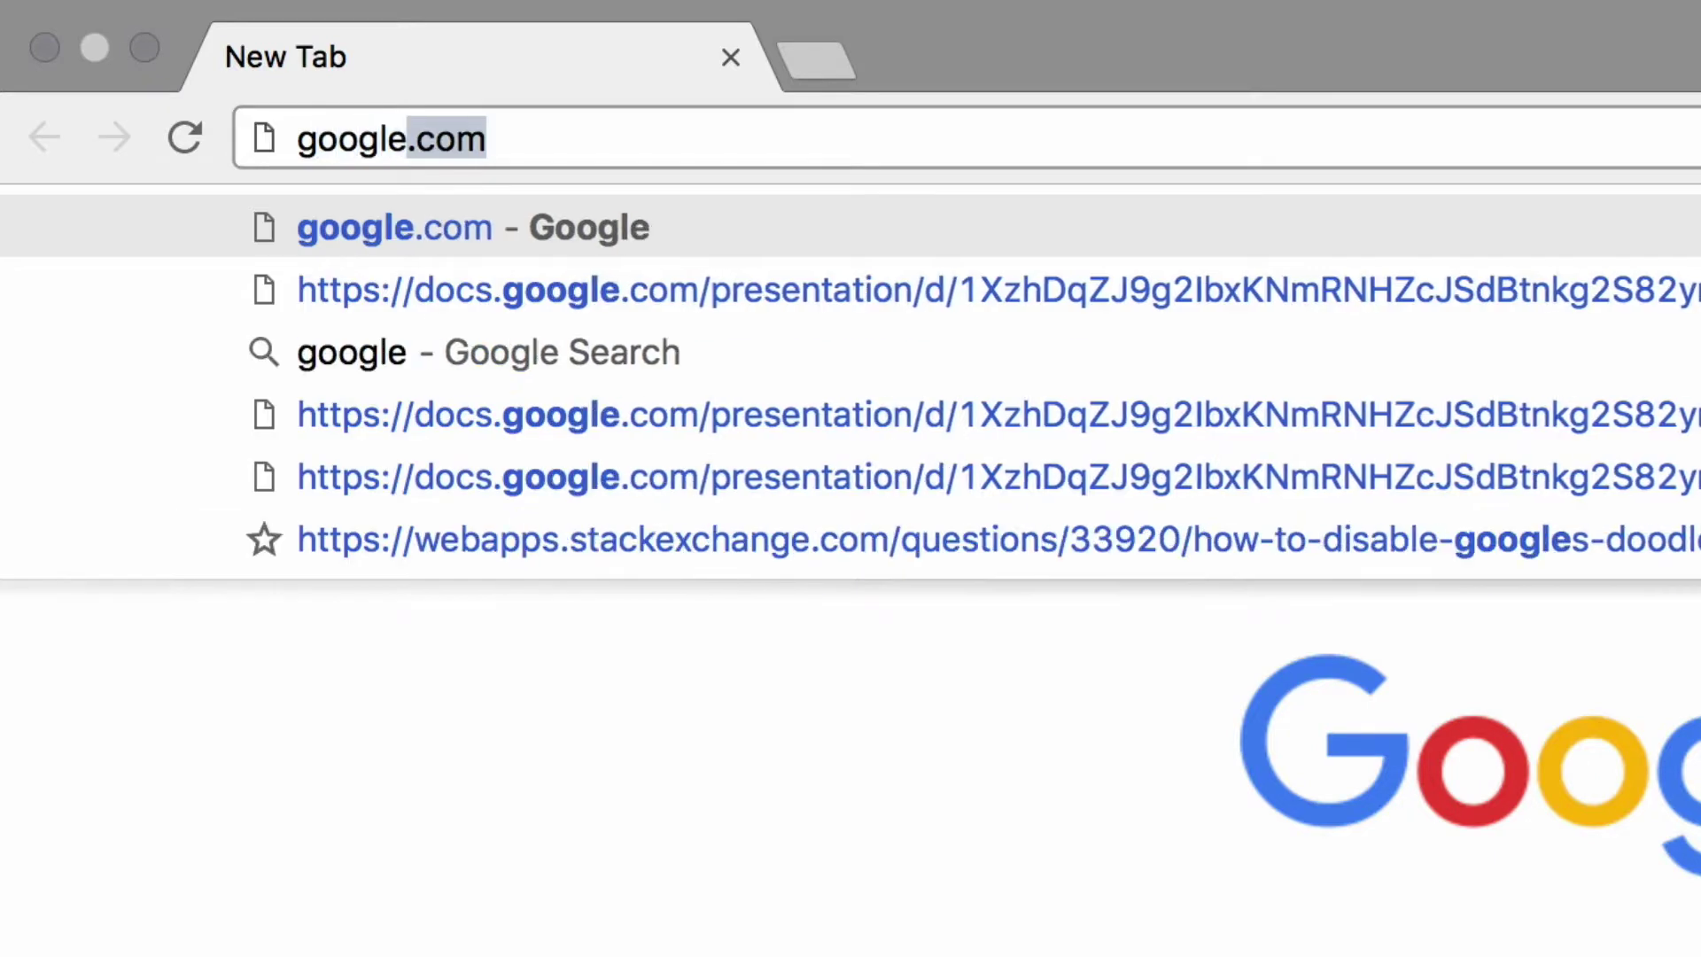
{"action": "key", "text": "Return"}
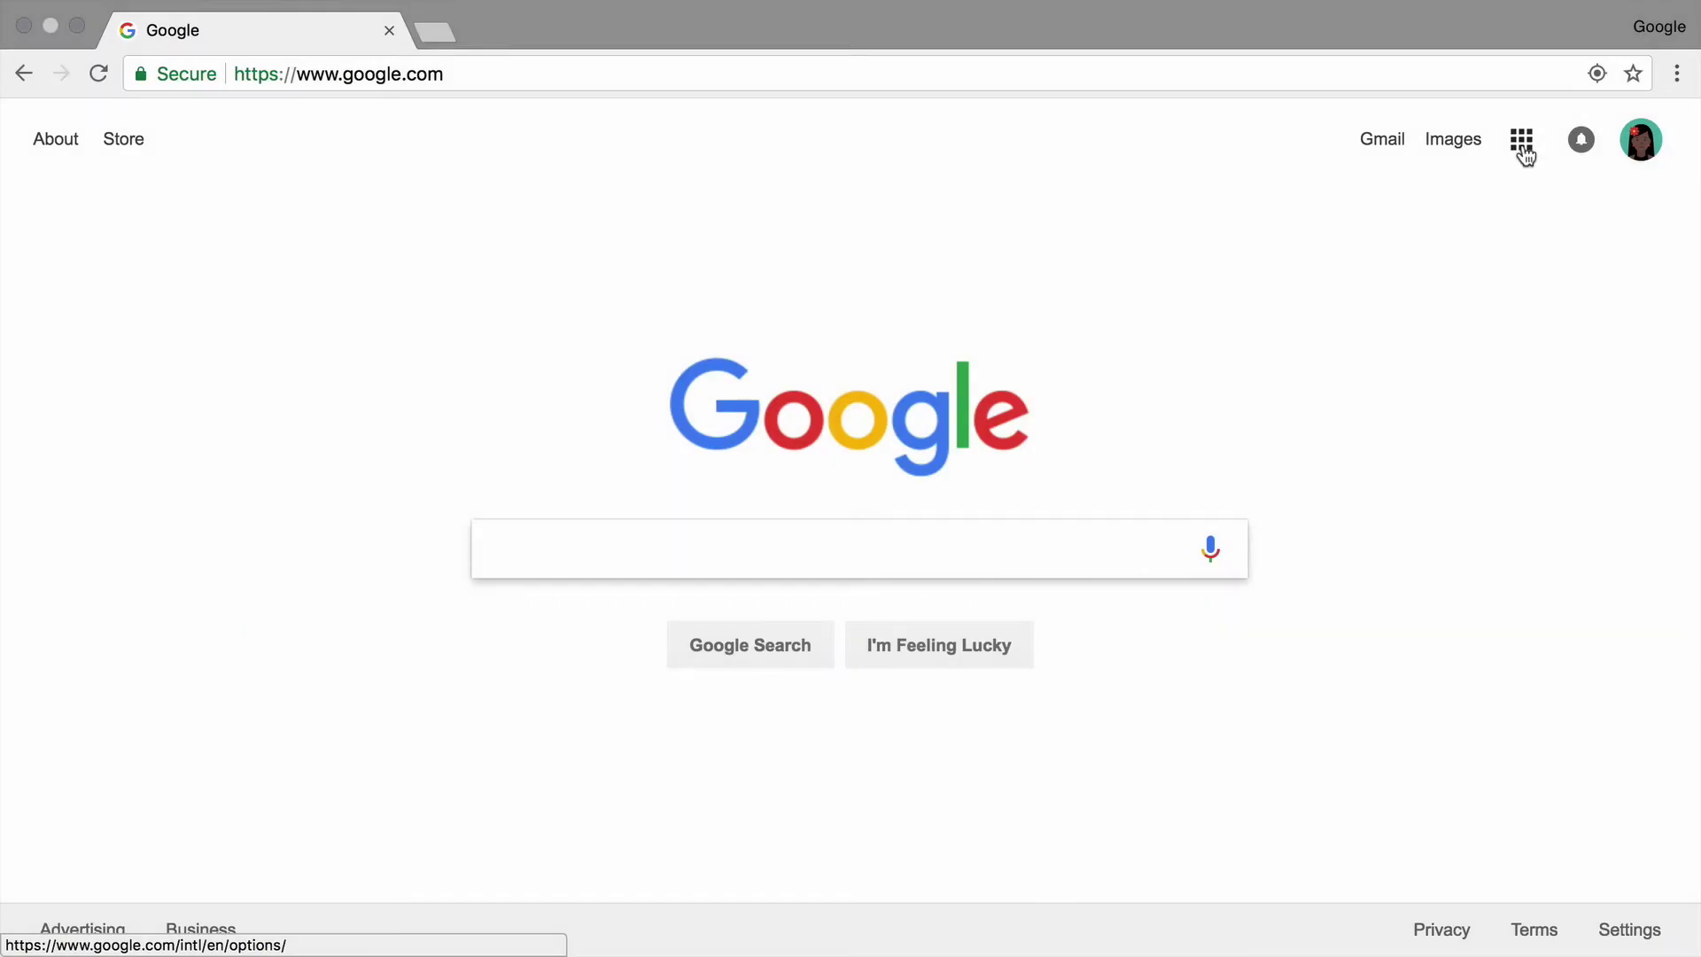
{"action": "left_click", "coordinate": [1524, 151]}
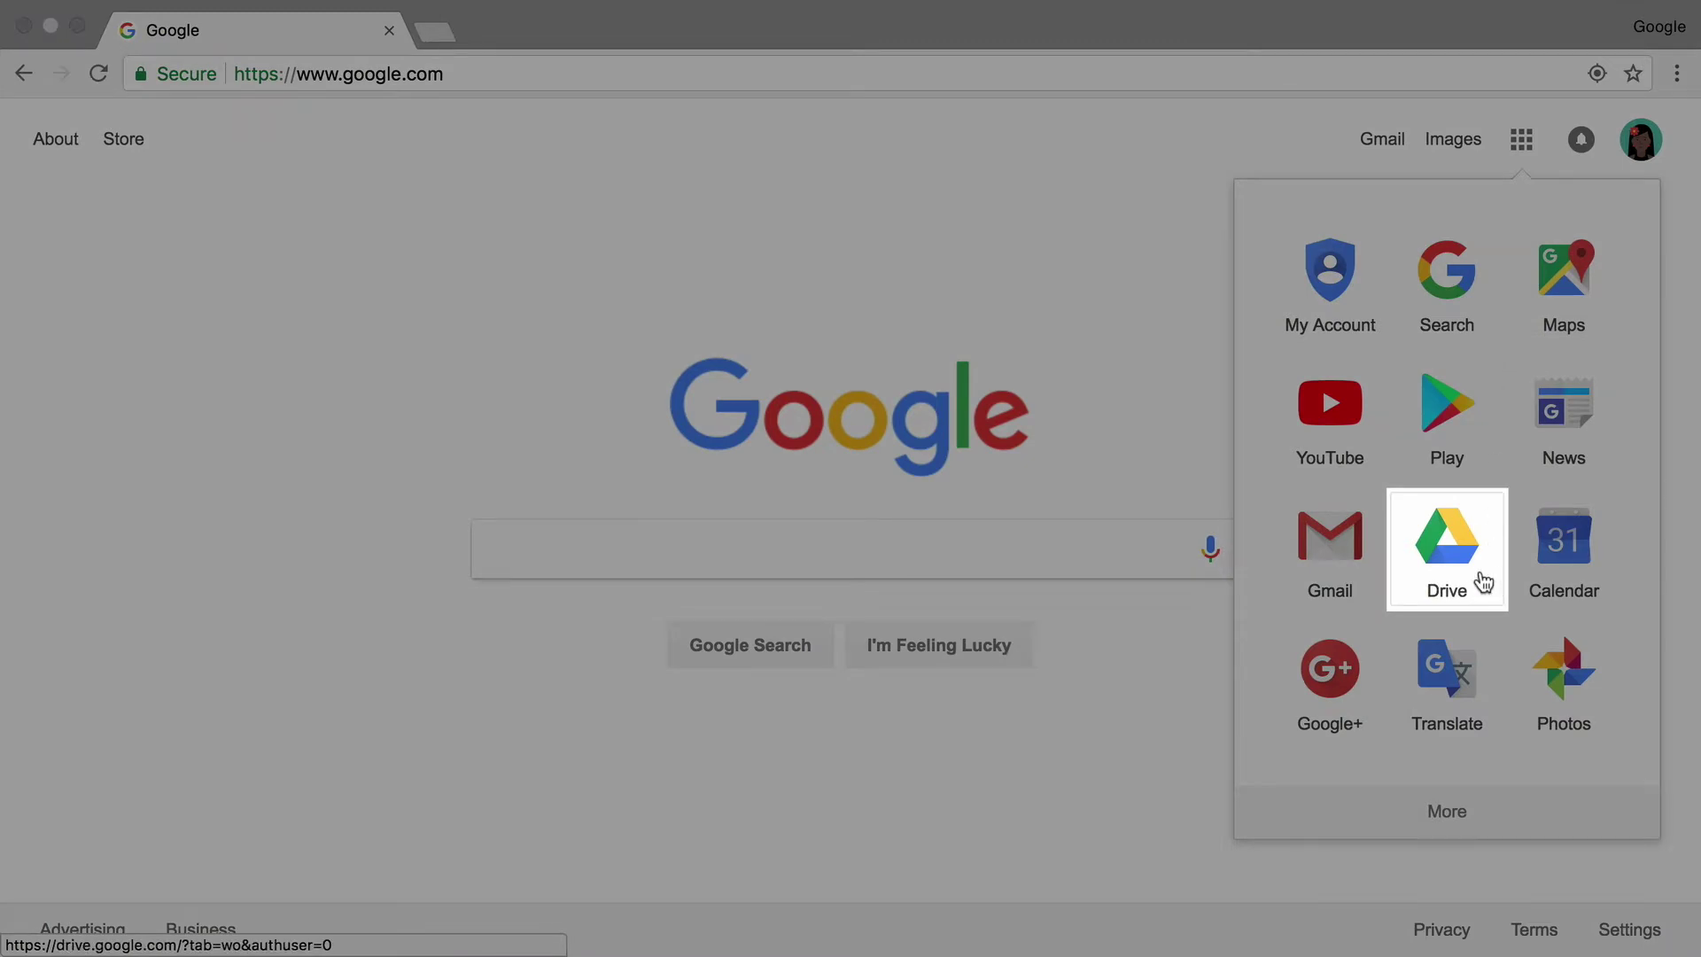
{"action": "left_click", "coordinate": [1483, 582]}
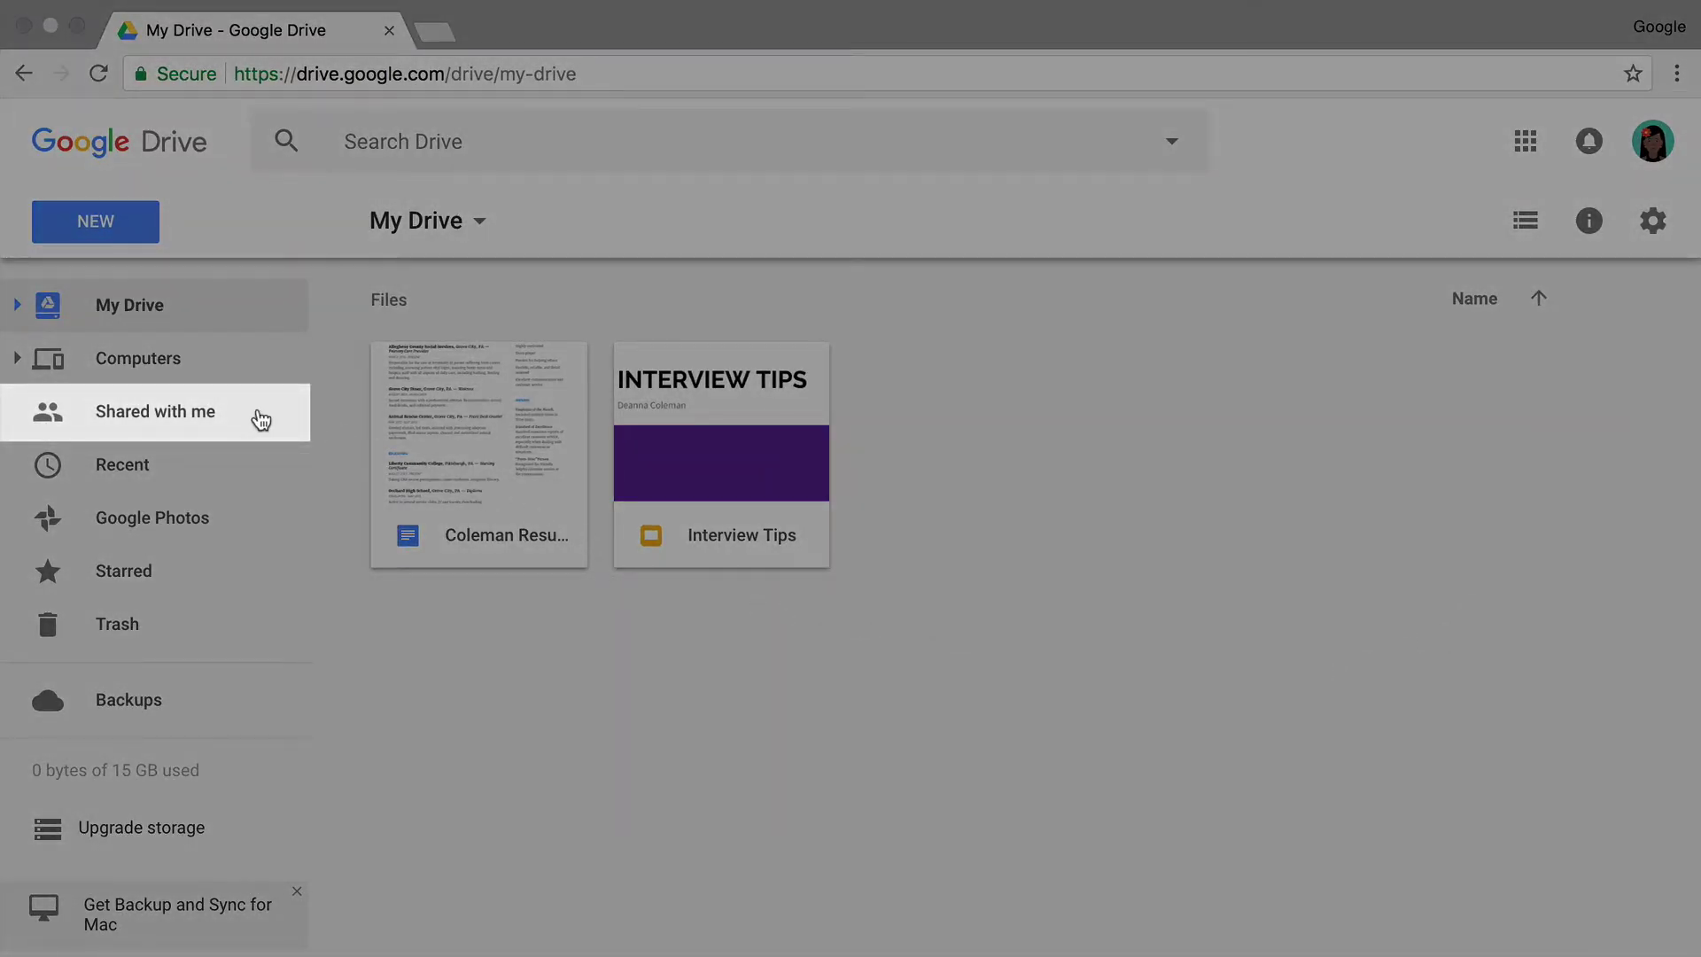
Step: Check Shared with me, return to My Drive, and create a blank Google Docs document
{"action": "left_click", "coordinate": [260, 417]}
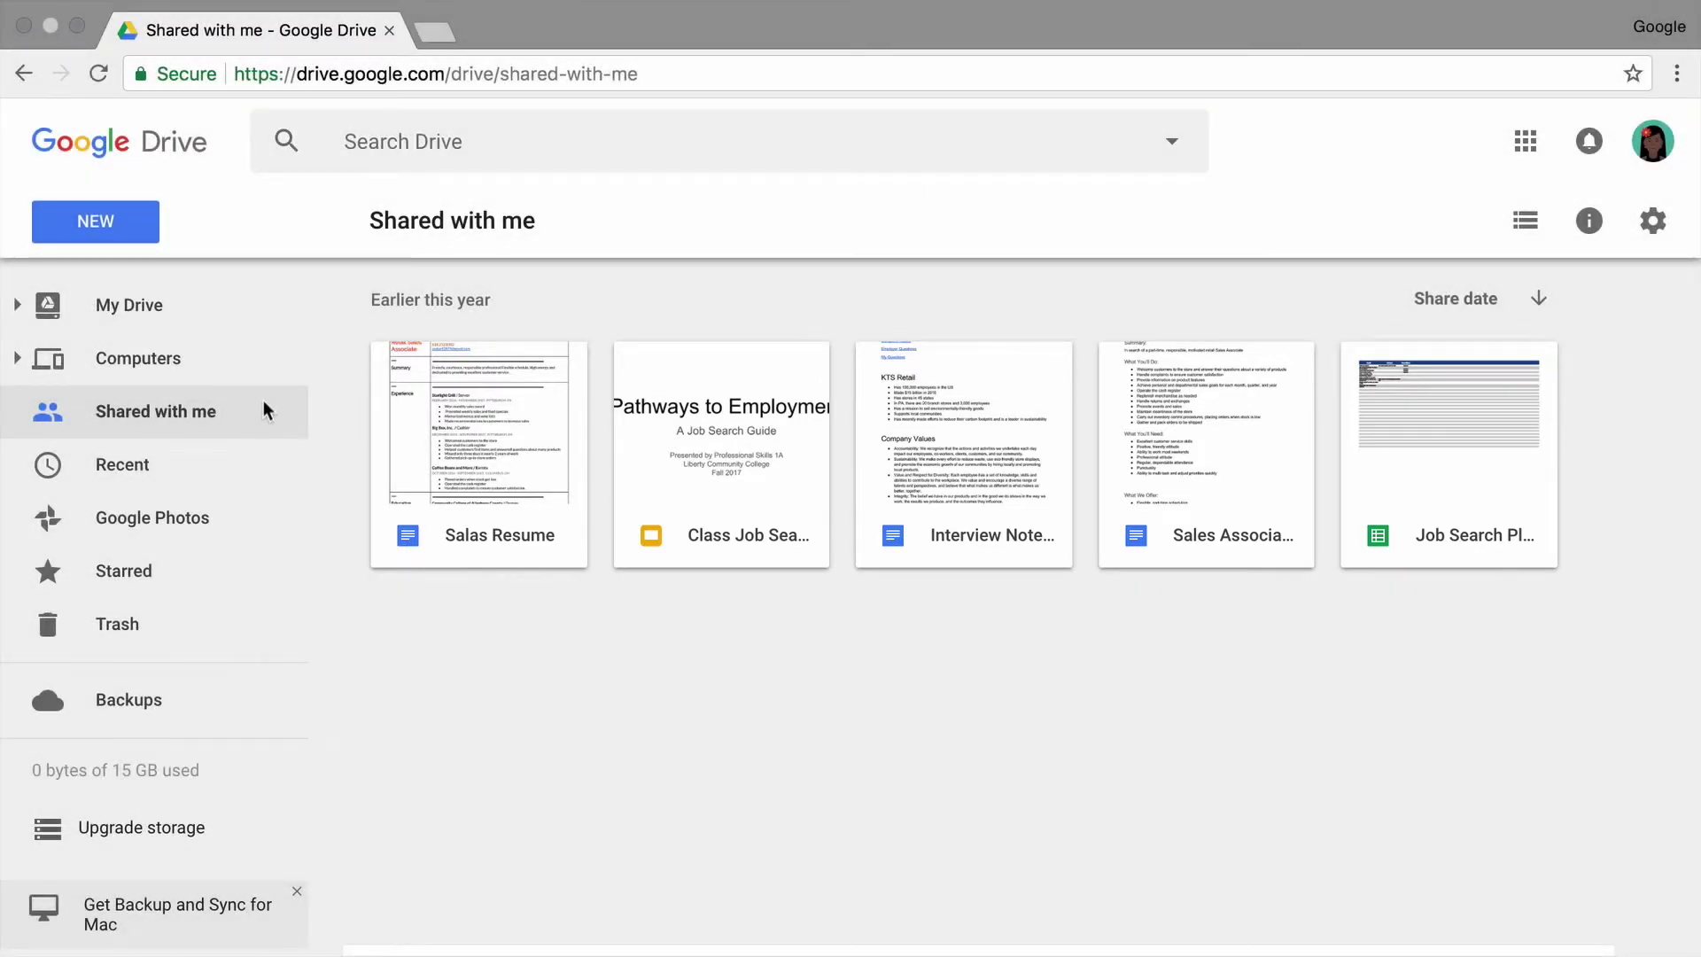
{"action": "left_click", "coordinate": [257, 304]}
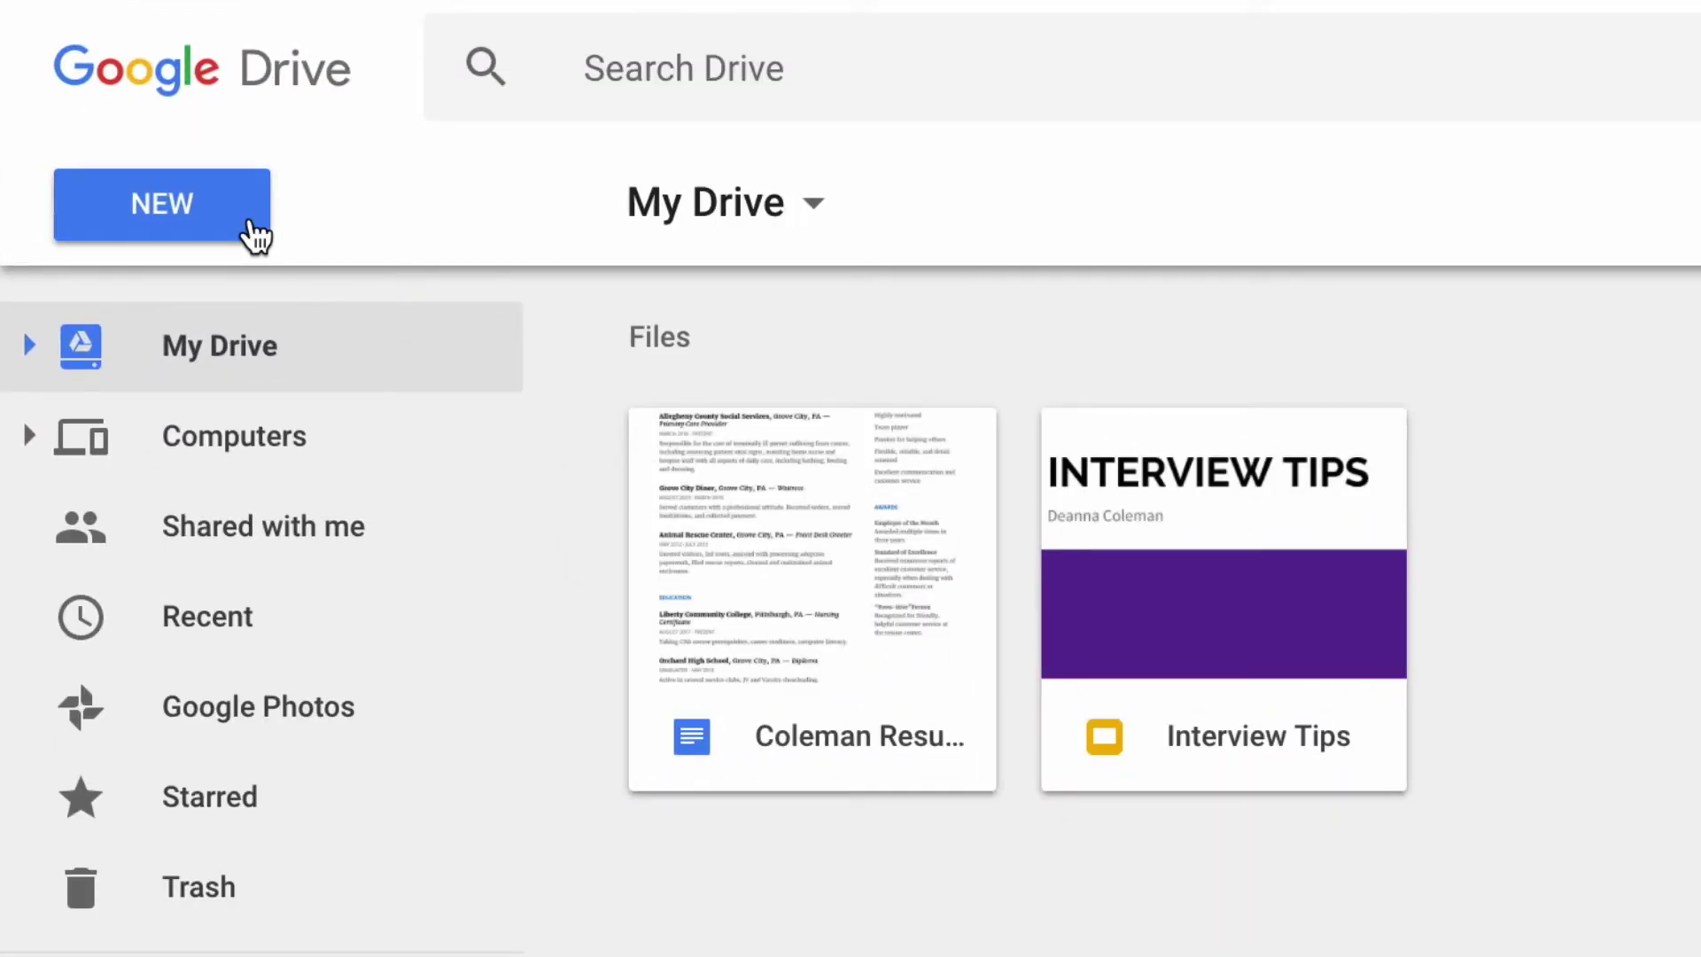
{"action": "left_click", "coordinate": [256, 236]}
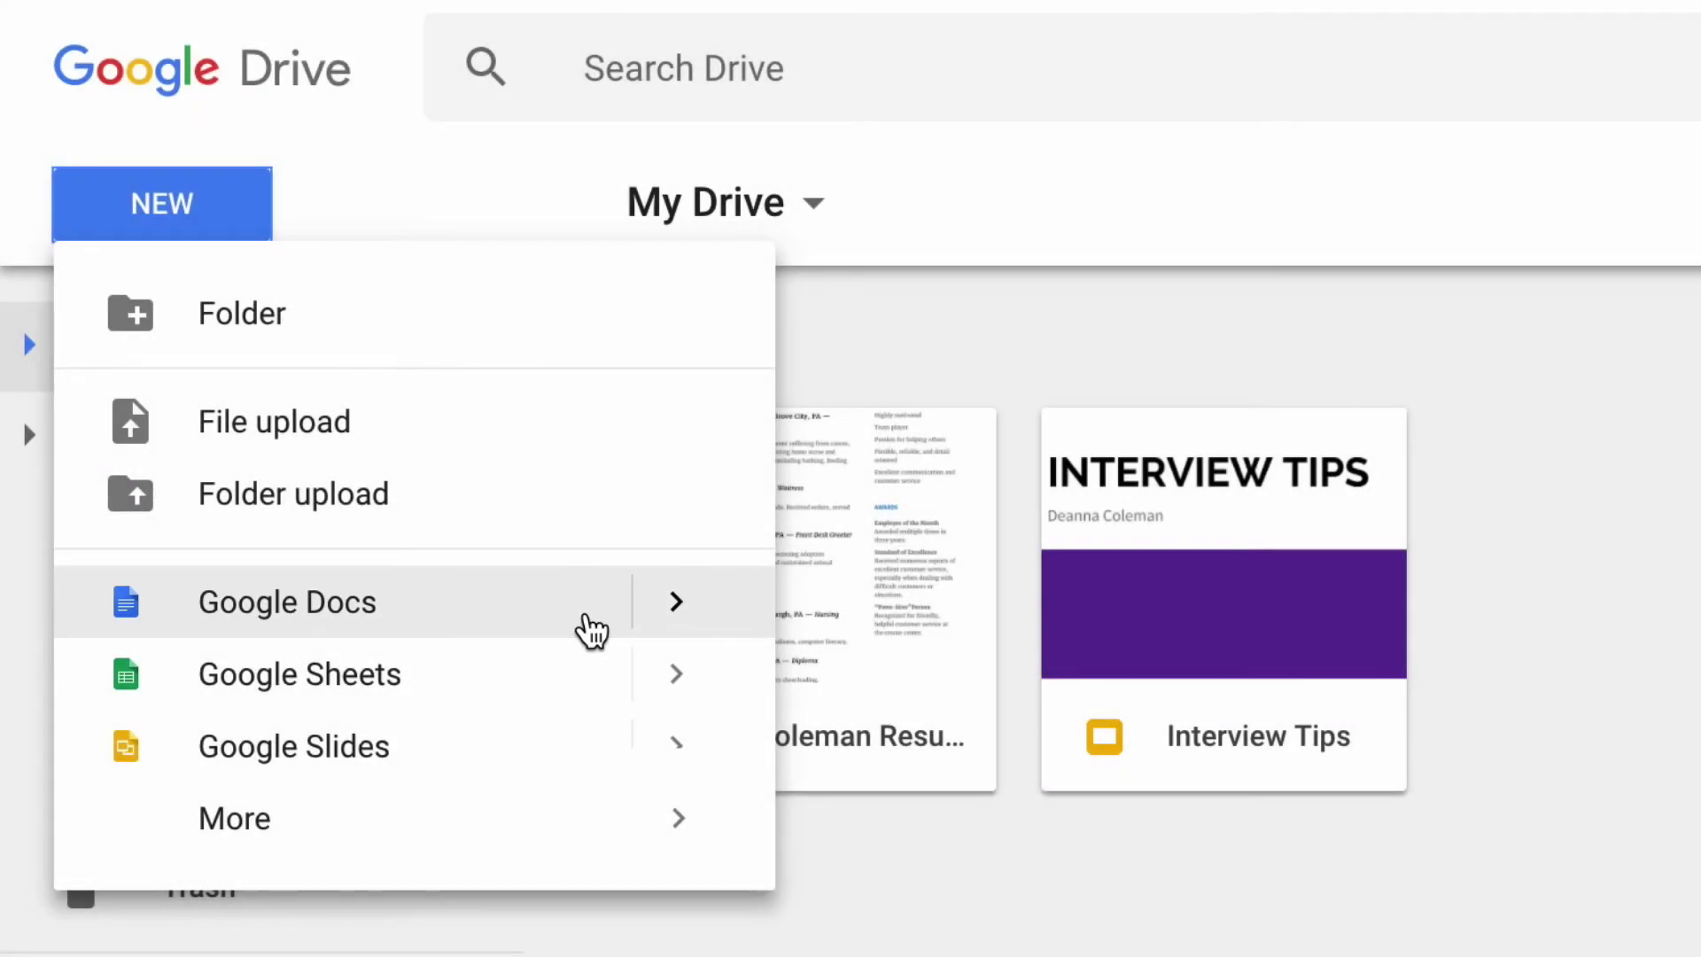
{"action": "left_click", "coordinate": [676, 601]}
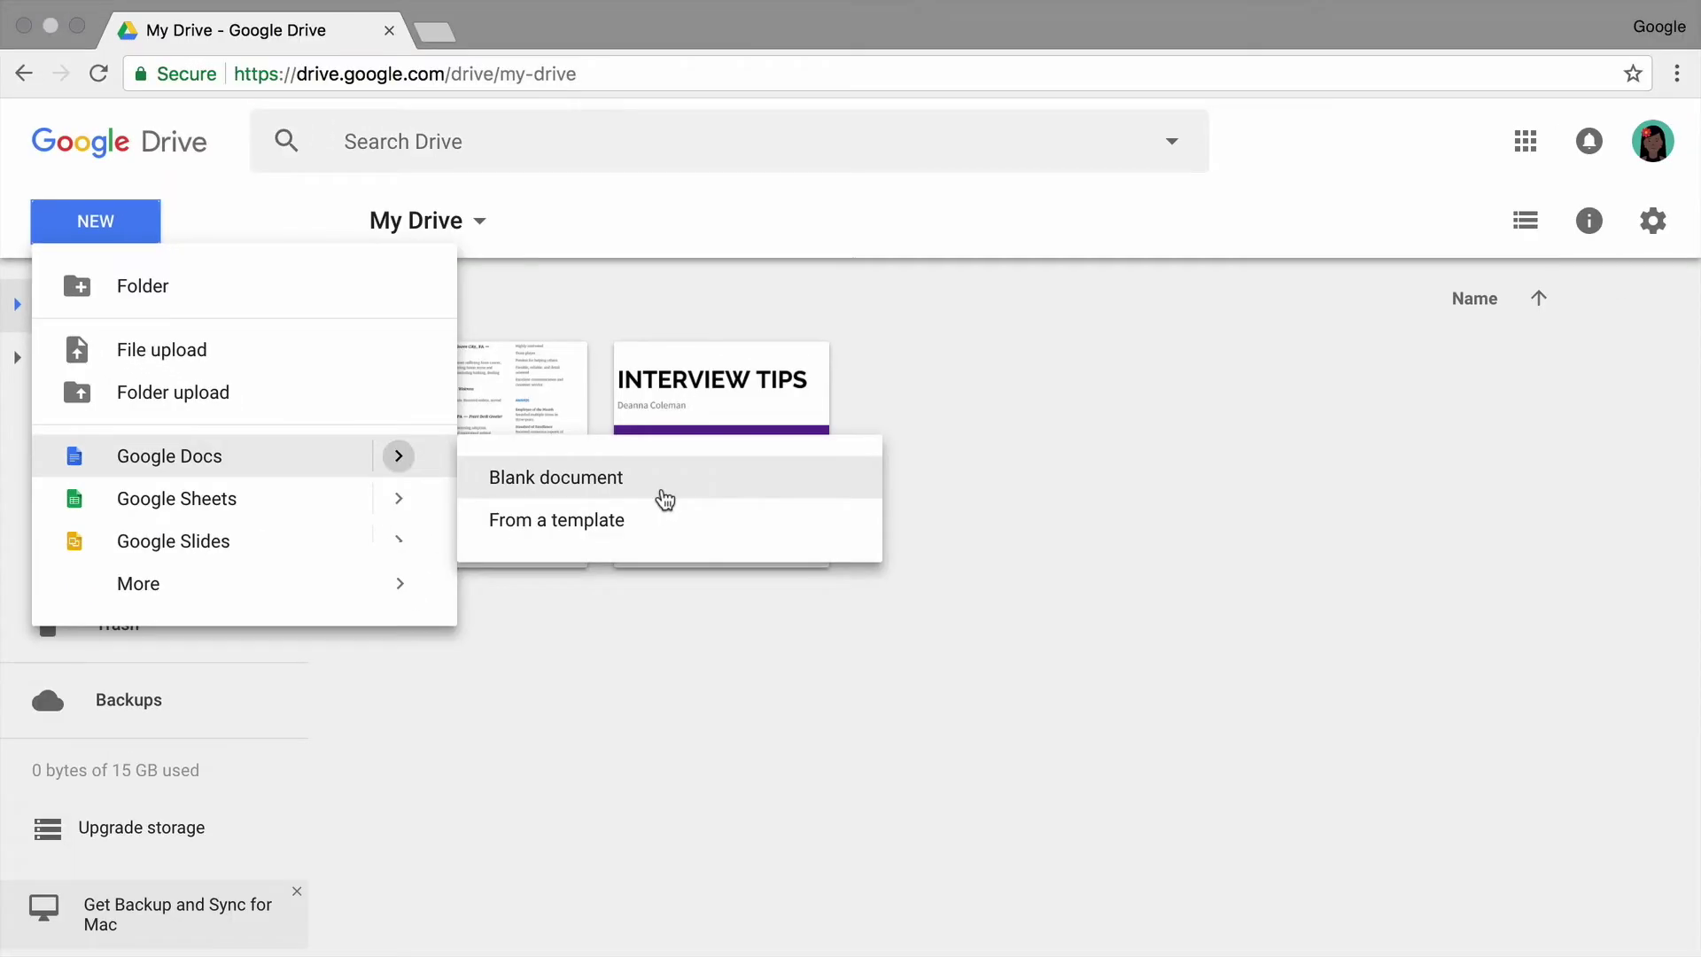
{"action": "left_click", "coordinate": [1123, 662]}
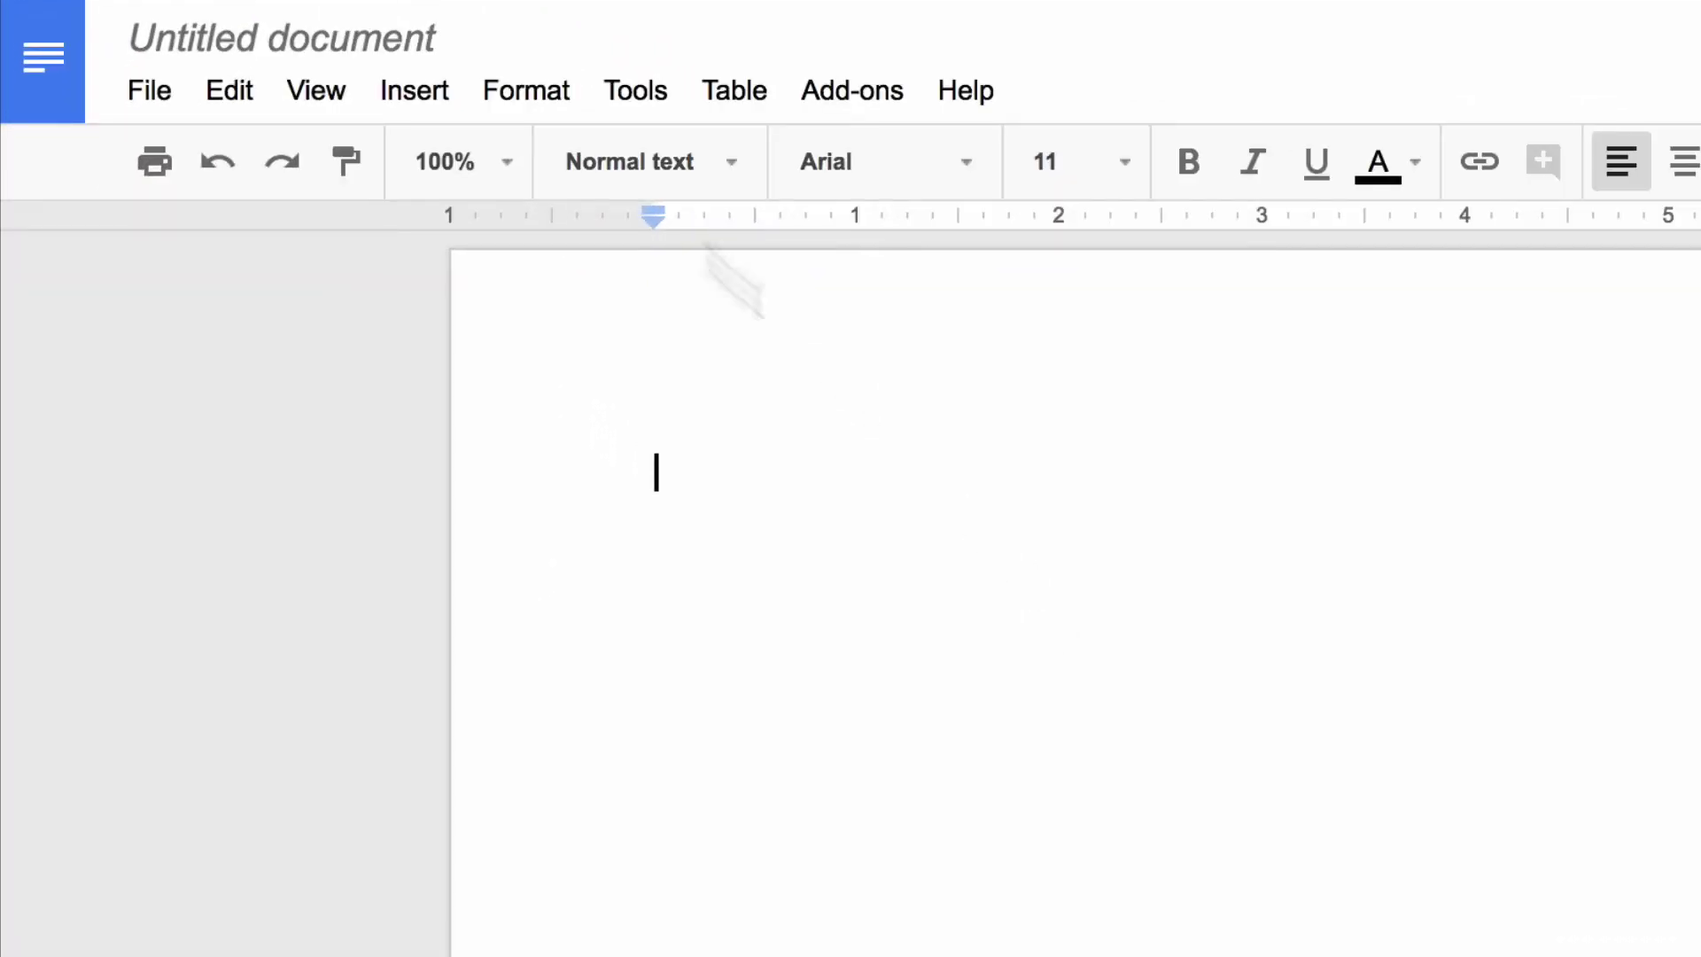
Step: Enter 'Office Move Project Charter' as the document title
{"action": "type", "text": "Office Move Project Charter"}
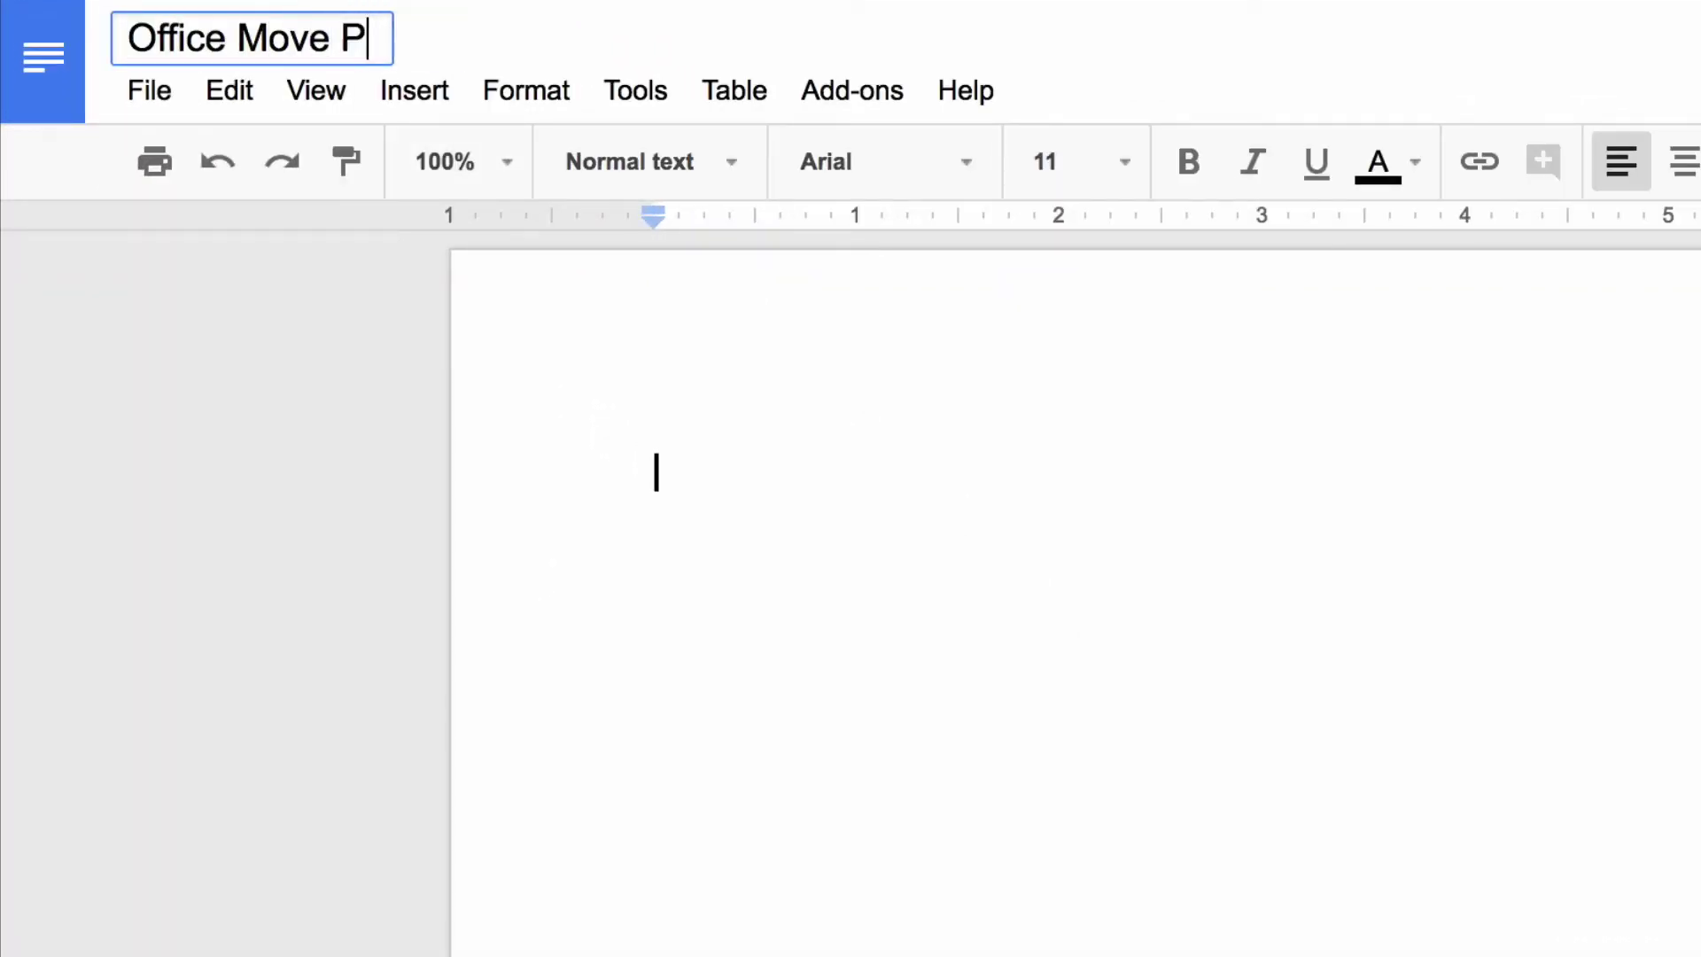